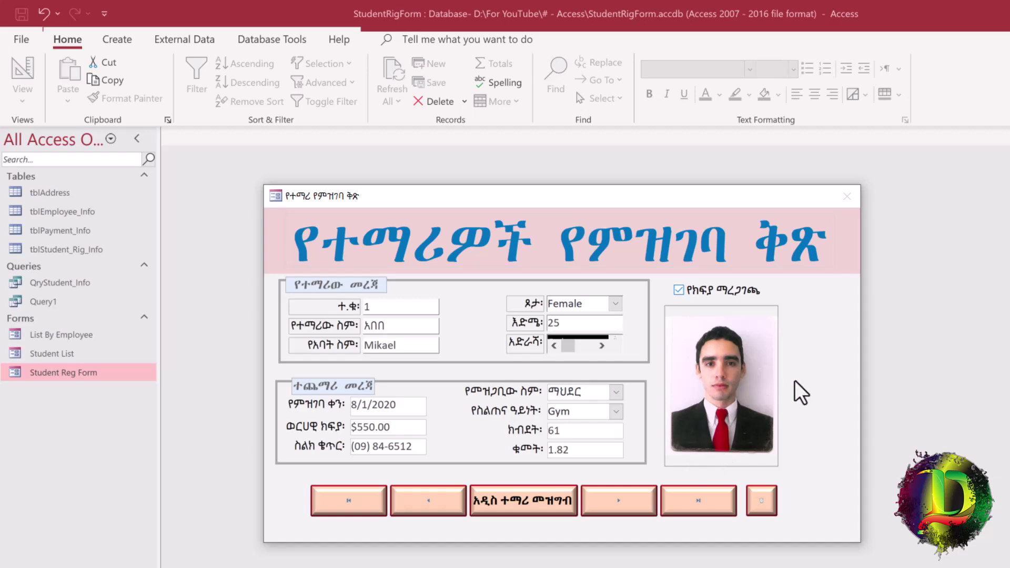
Step: Attach depositphotos46976671xl-2015-copia.jpg as the photo of student record 2
click(627, 510)
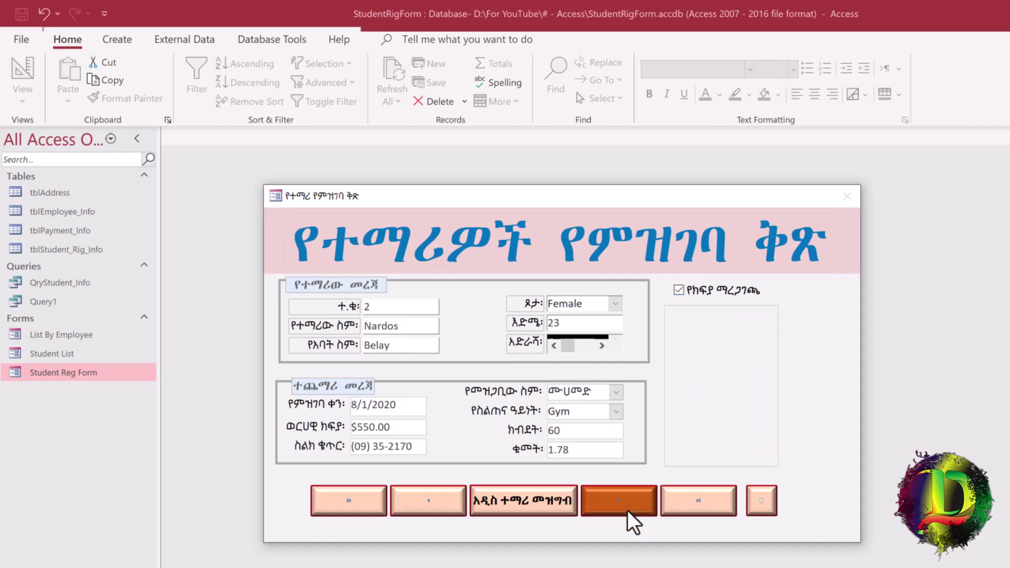
double_click(720, 374)
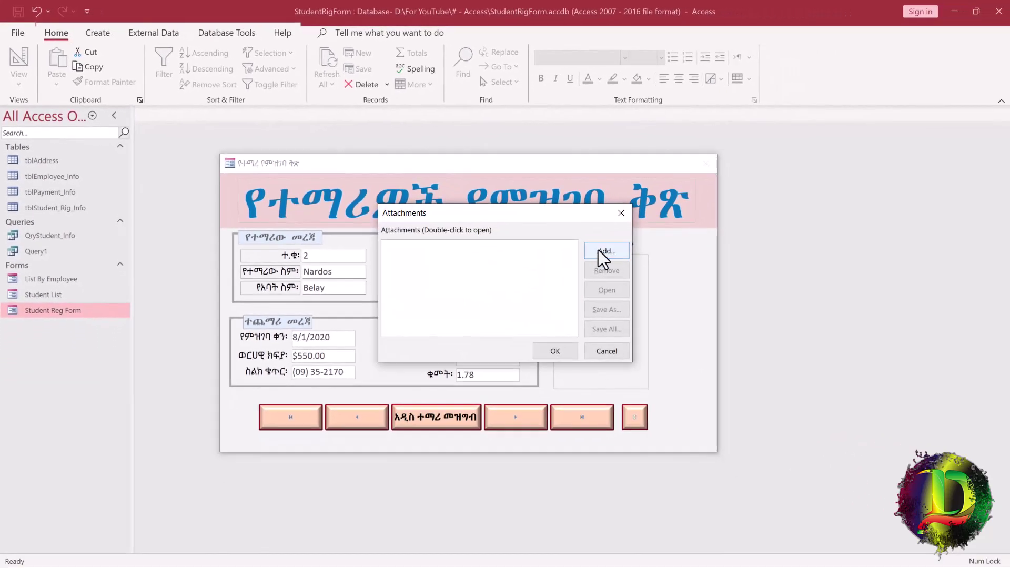
click(603, 252)
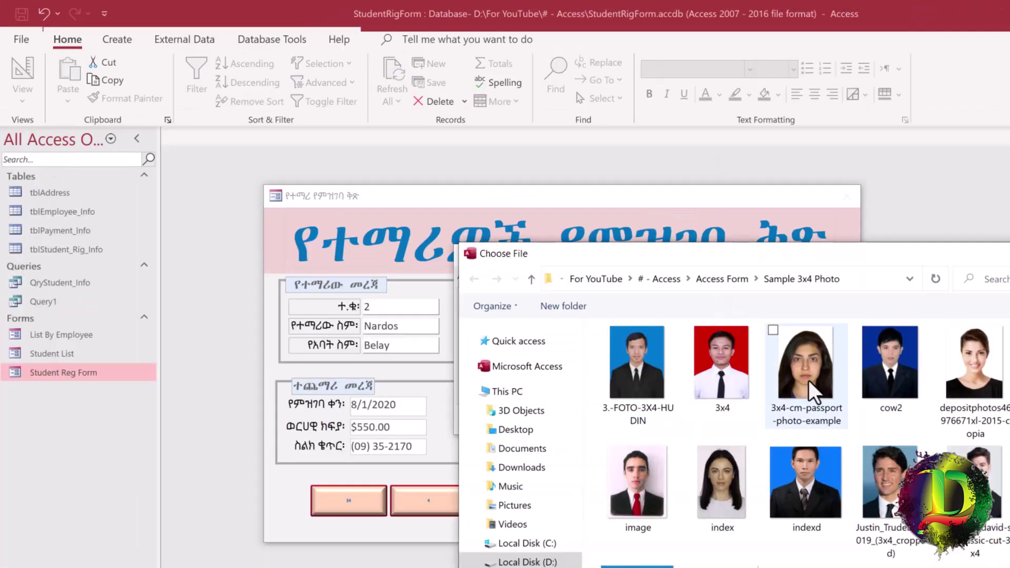
double_click(980, 362)
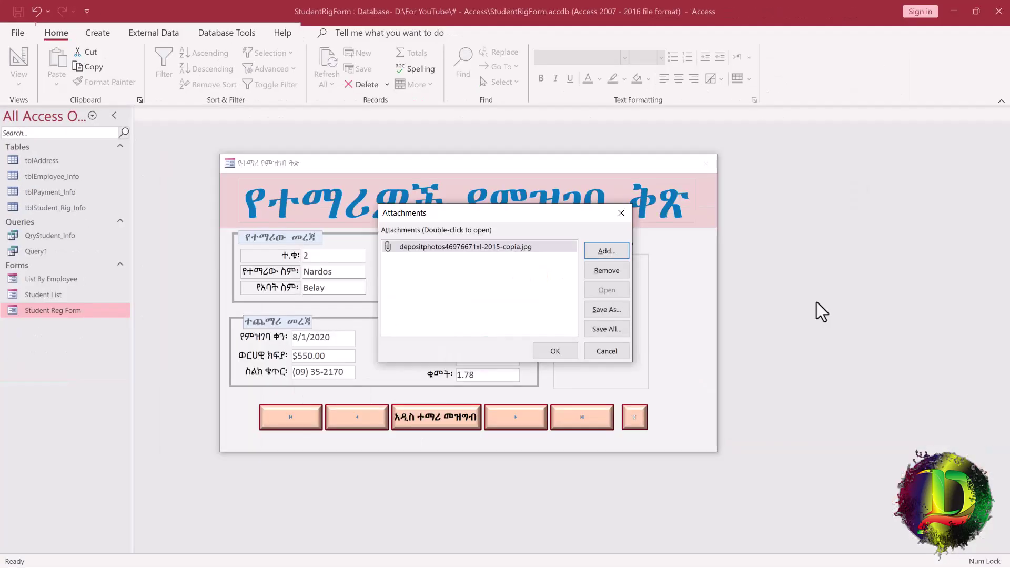
click(554, 349)
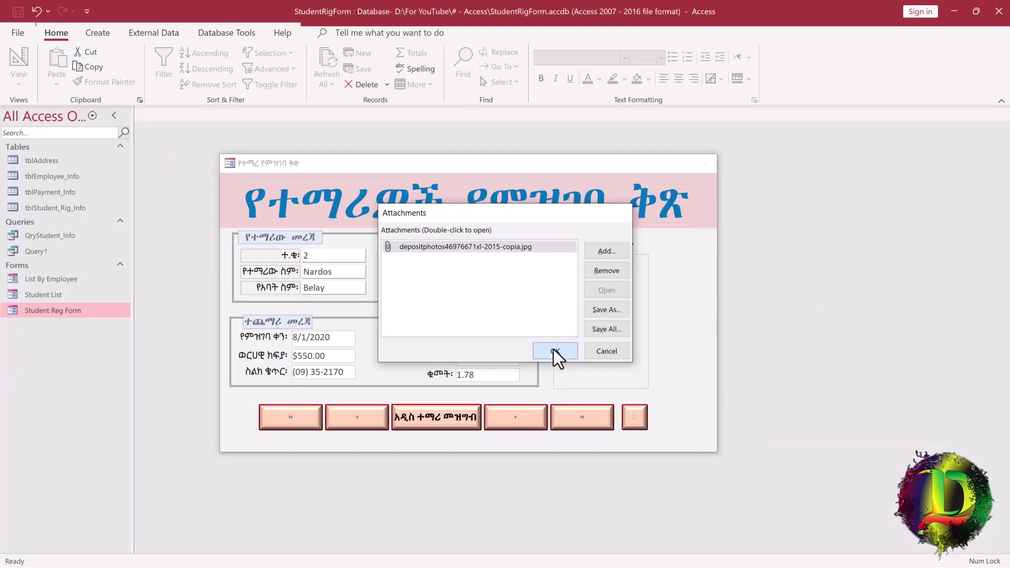
click(353, 412)
Step: In Design View, set the form's background picture to the 50-Beautiful-and-Minimalist-Presentation-Backgrounds-040 image from New folder inside Background Image
right_click(260, 160)
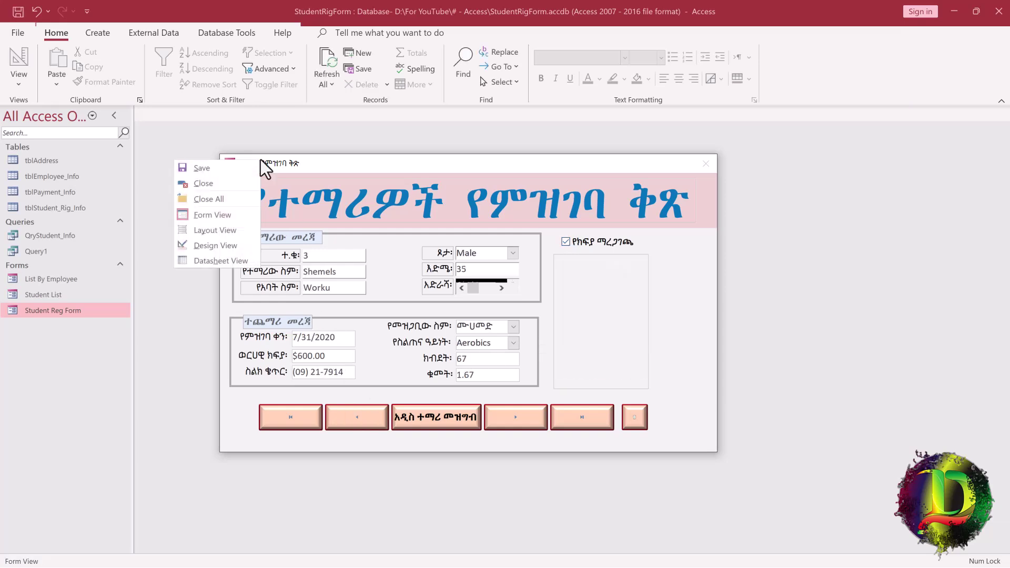
click(219, 244)
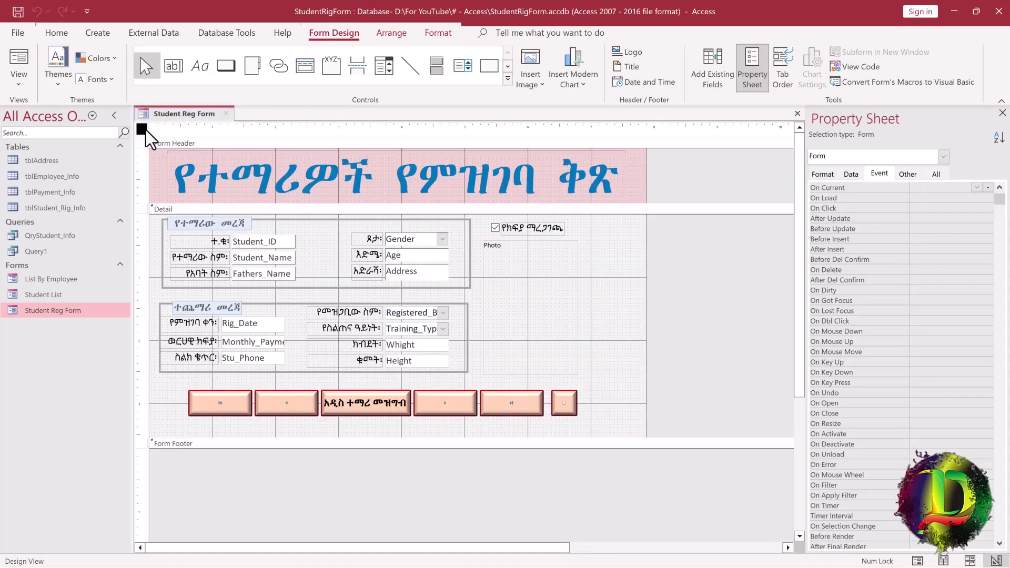
click(936, 174)
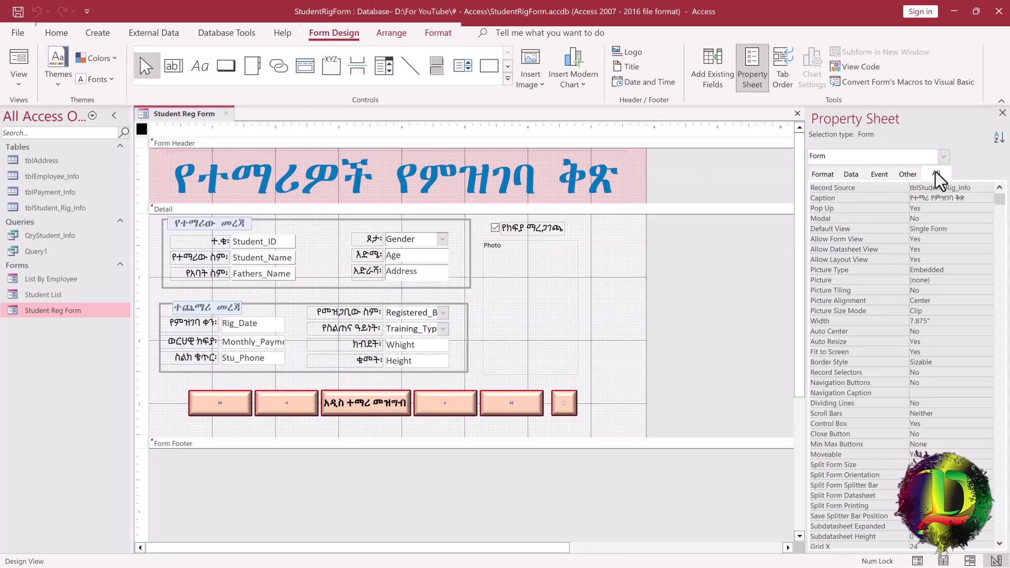
click(840, 280)
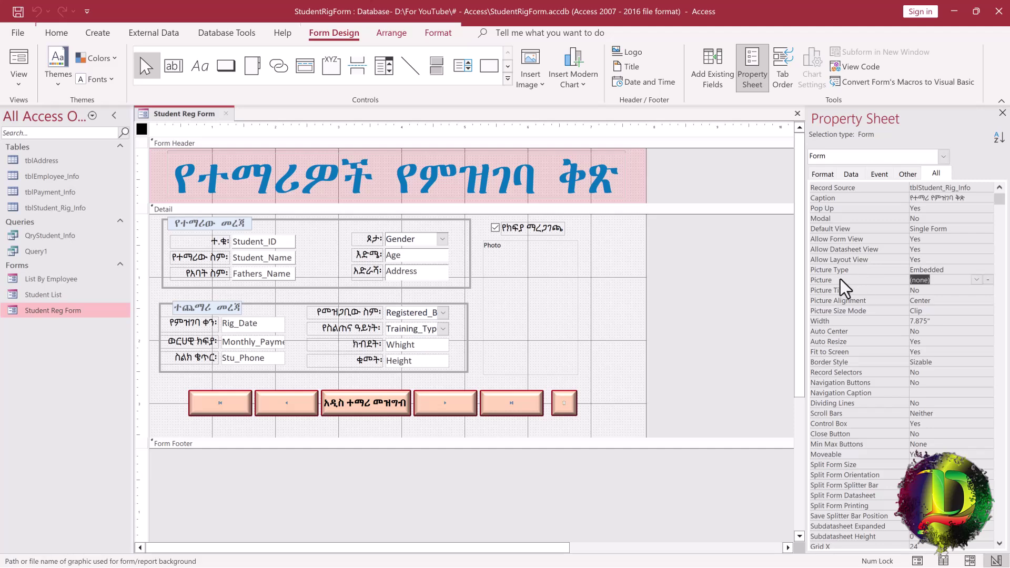
click(988, 280)
drag(404, 226, 577, 468)
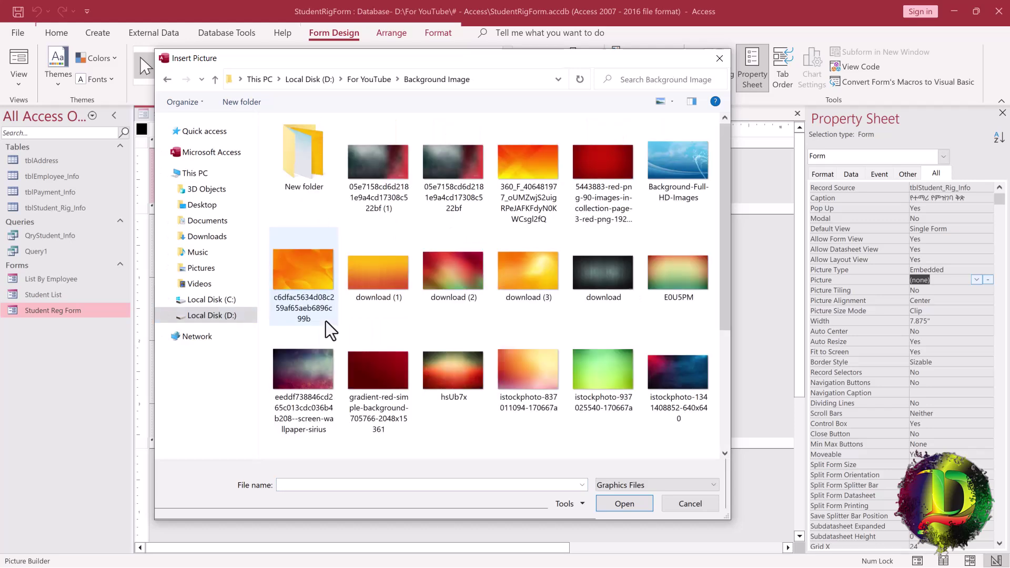
double_click(297, 188)
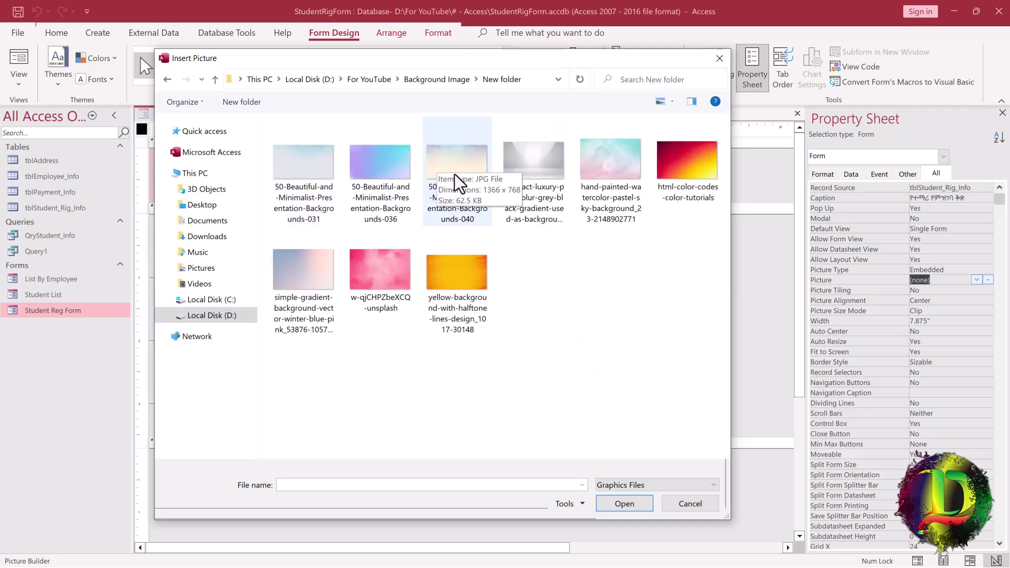
click(450, 160)
click(623, 502)
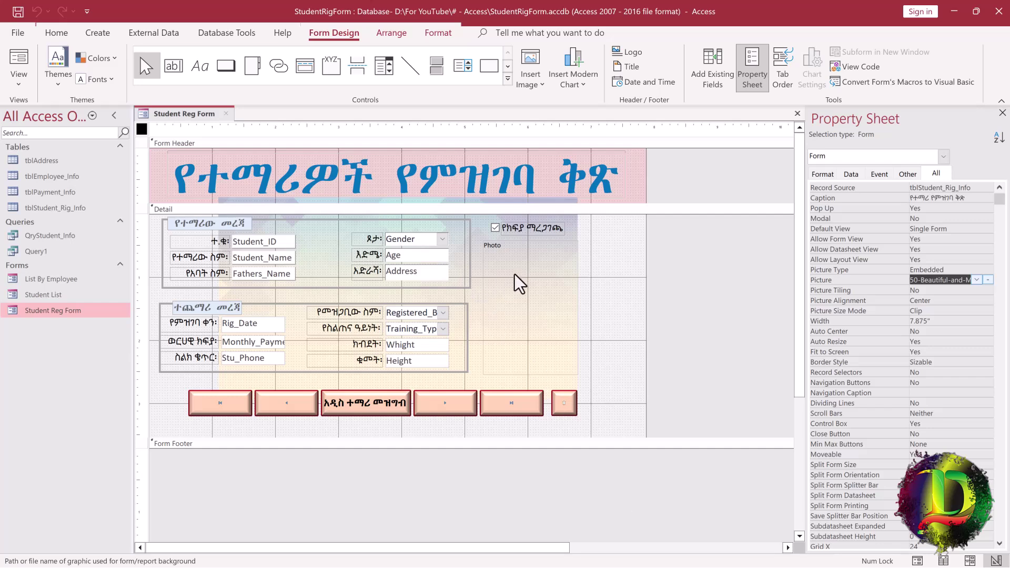
Step: Set the form's Picture Size Mode to Stretch and preview the form in Form View
click(975, 311)
click(988, 311)
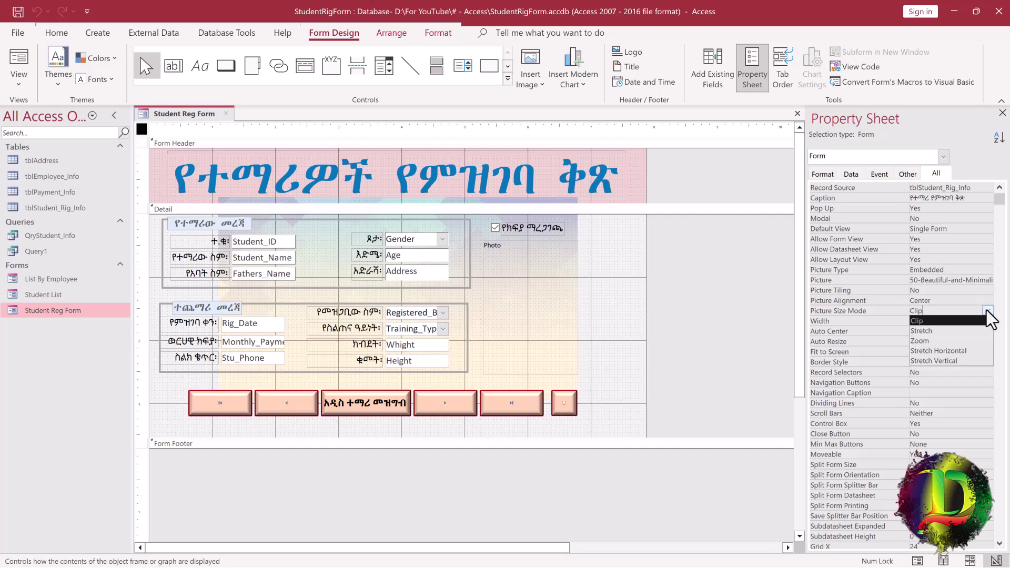
click(947, 331)
right_click(174, 113)
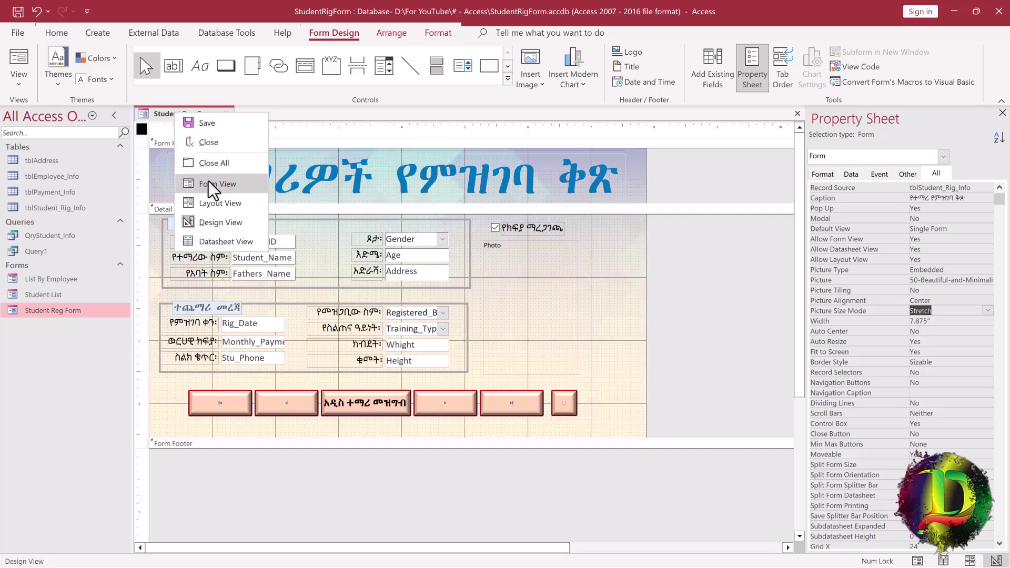
click(213, 183)
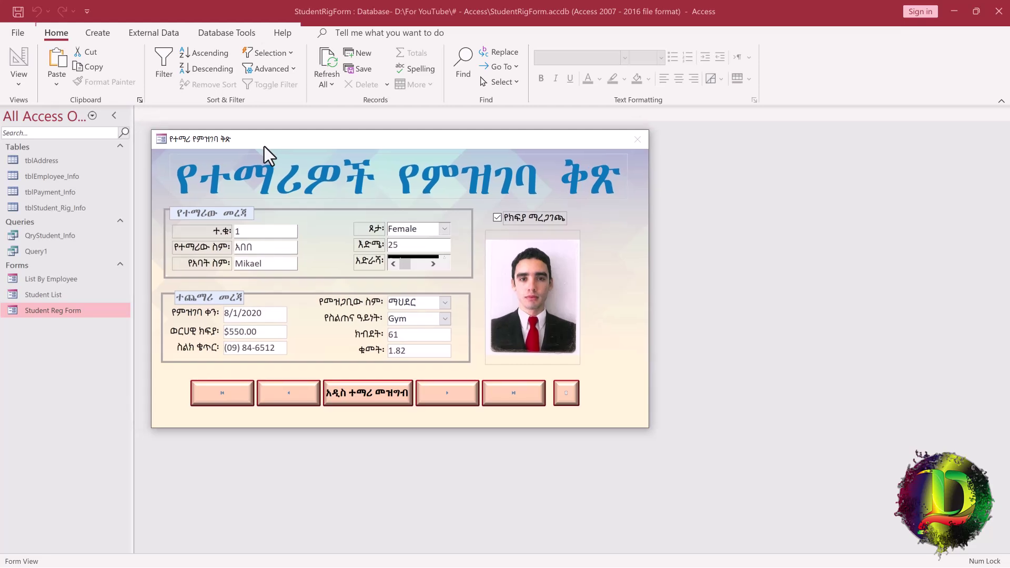
drag(264, 146, 327, 155)
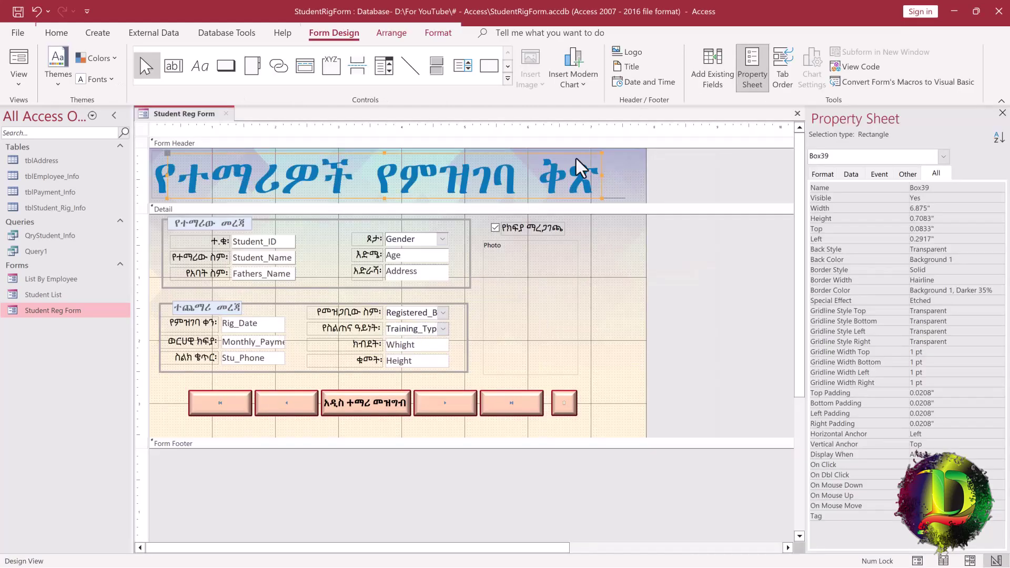
Step: Add a Close Form command button with the Stop picture beside the title in the form header, about 0.63 by 0.57 inches
click(227, 65)
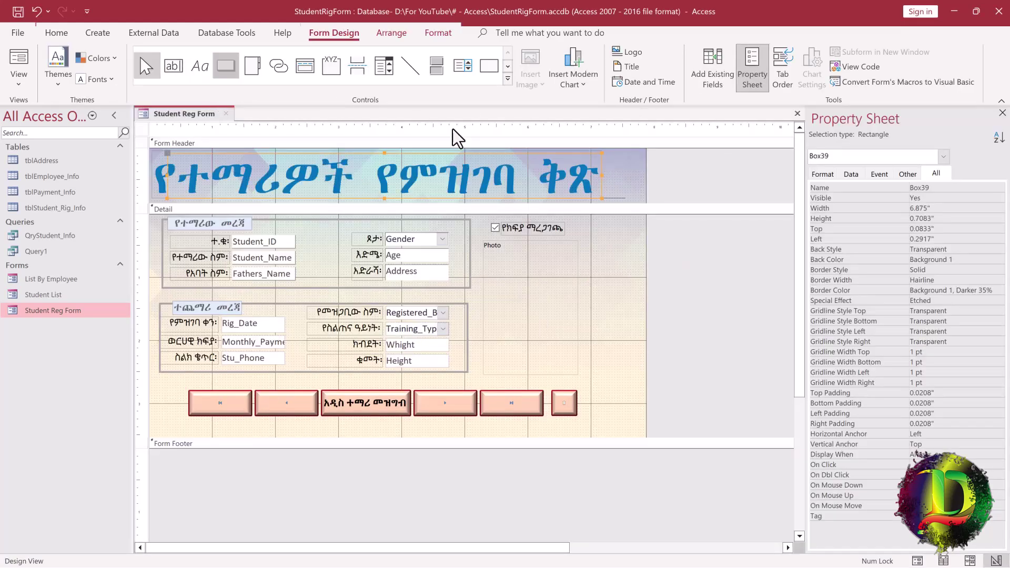
click(634, 311)
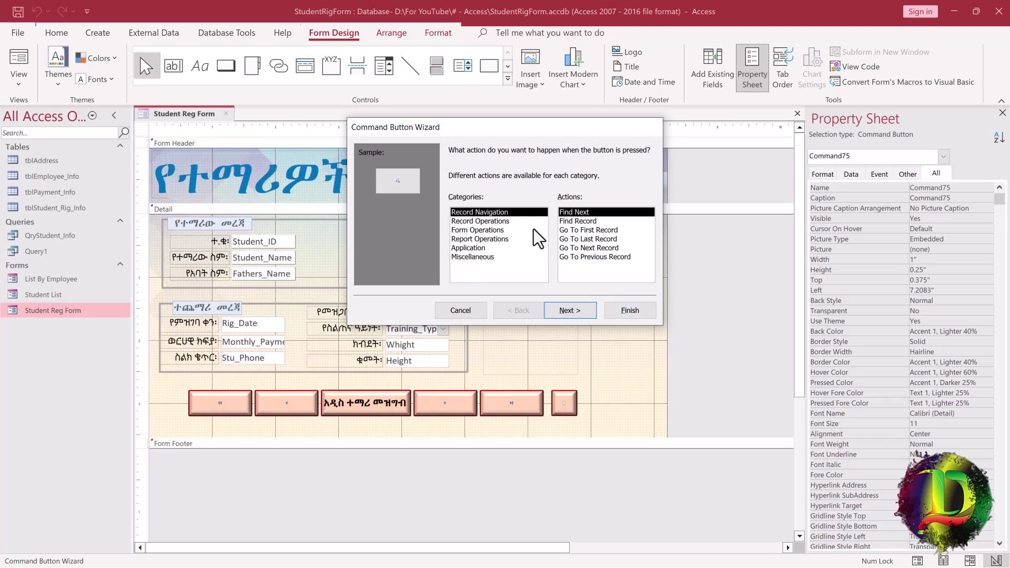
click(537, 230)
click(584, 221)
click(626, 311)
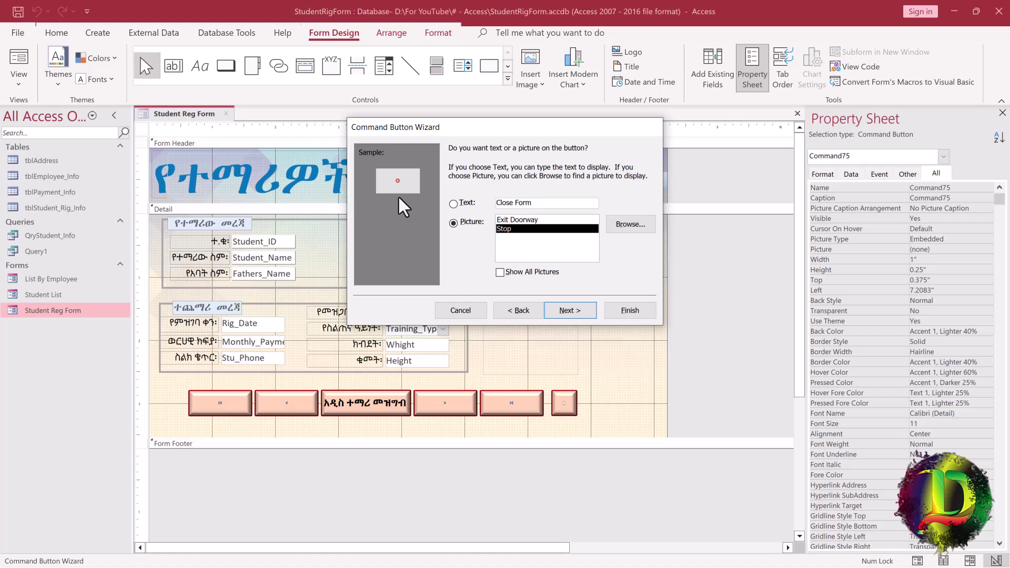
click(572, 310)
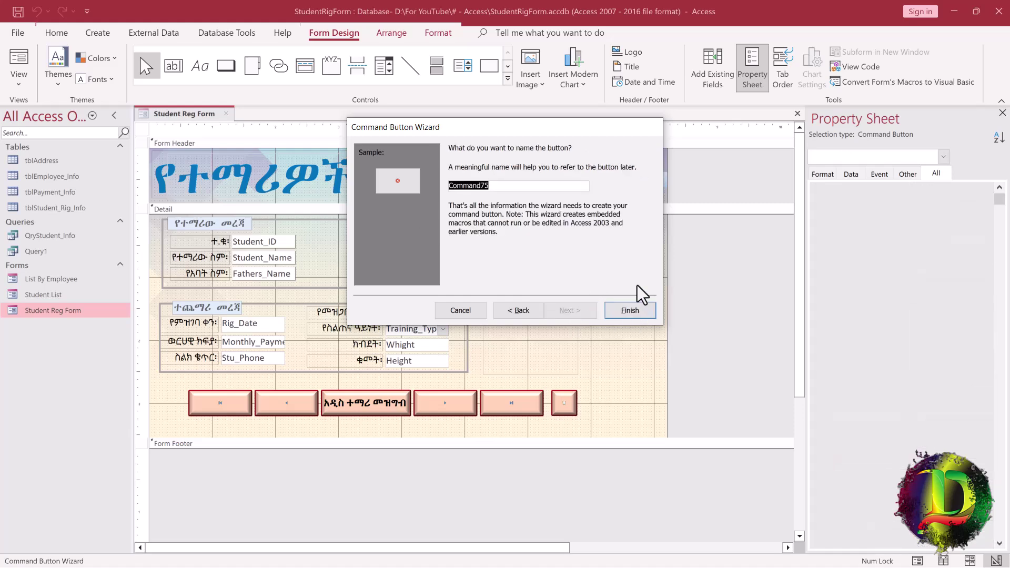
click(630, 311)
Step: Show the form in Form View and test the close button in its header
right_click(179, 119)
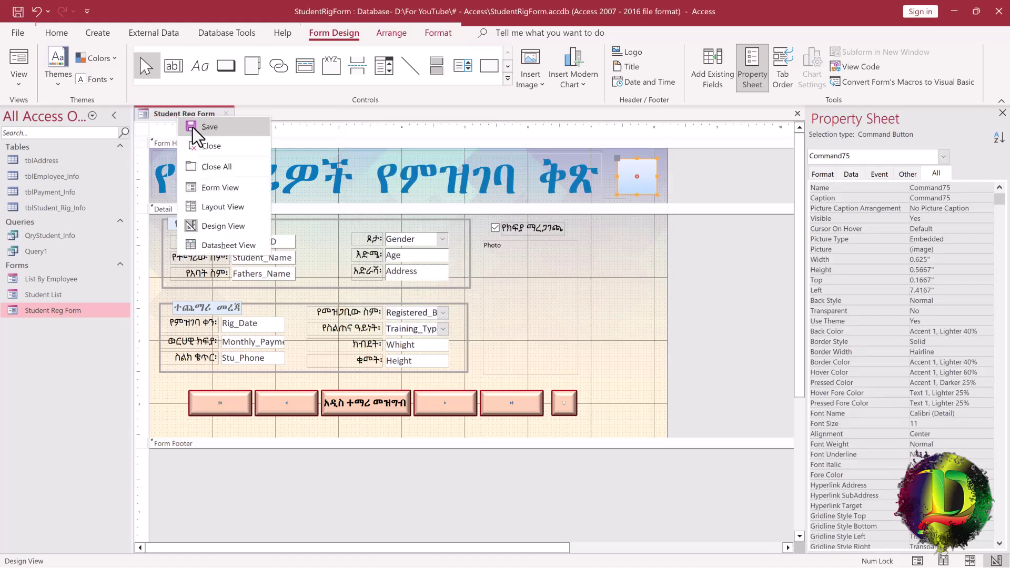
click(210, 184)
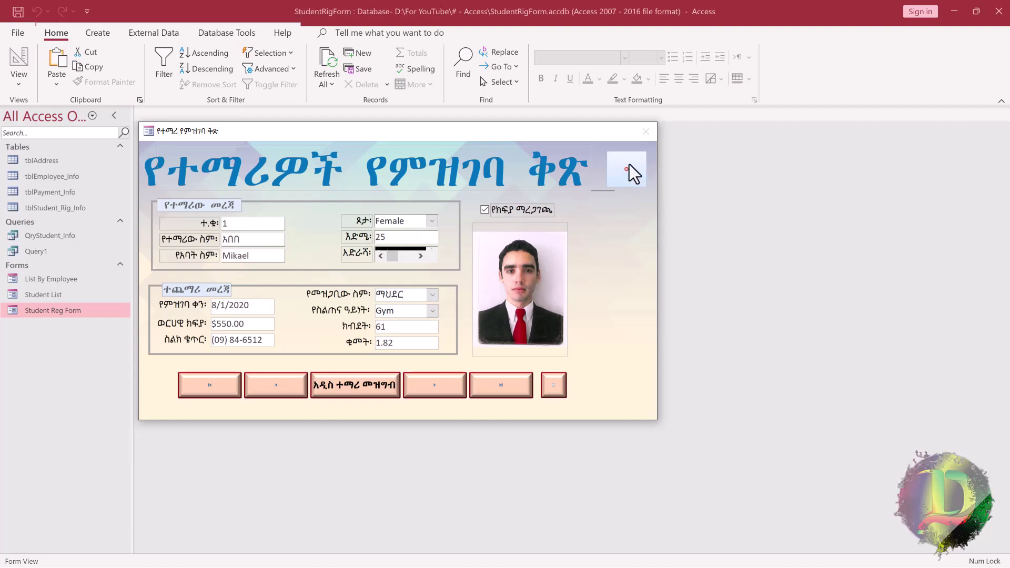
click(630, 164)
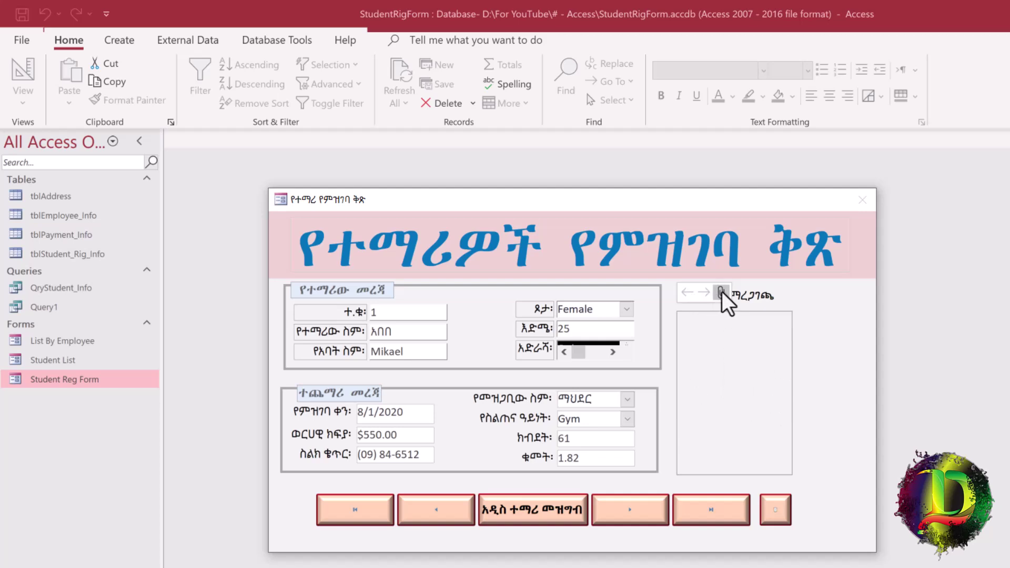
Step: Attach image.jpeg from the Sample 3x4 Photo folder as the photo of student record 1
click(720, 293)
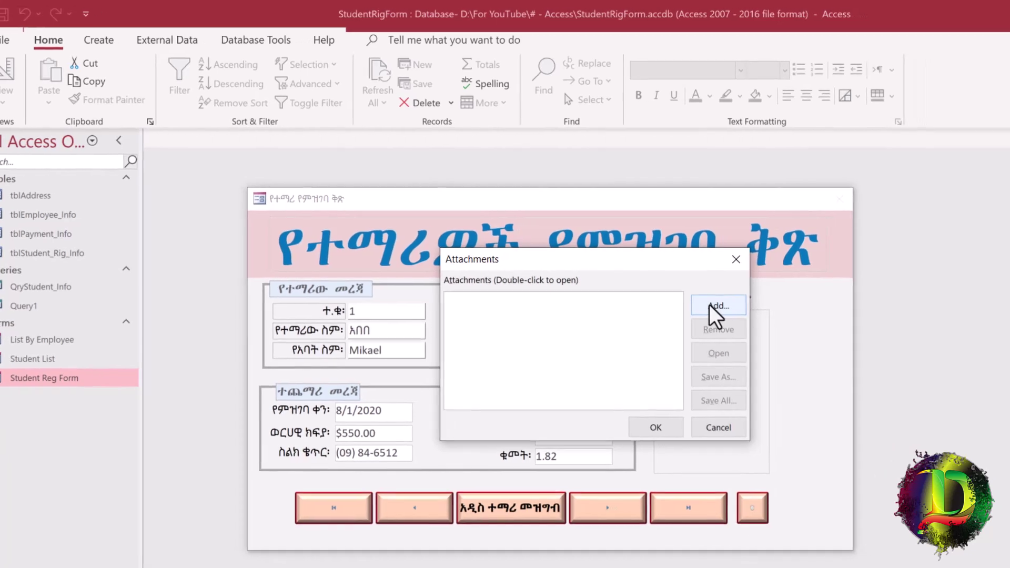
click(562, 298)
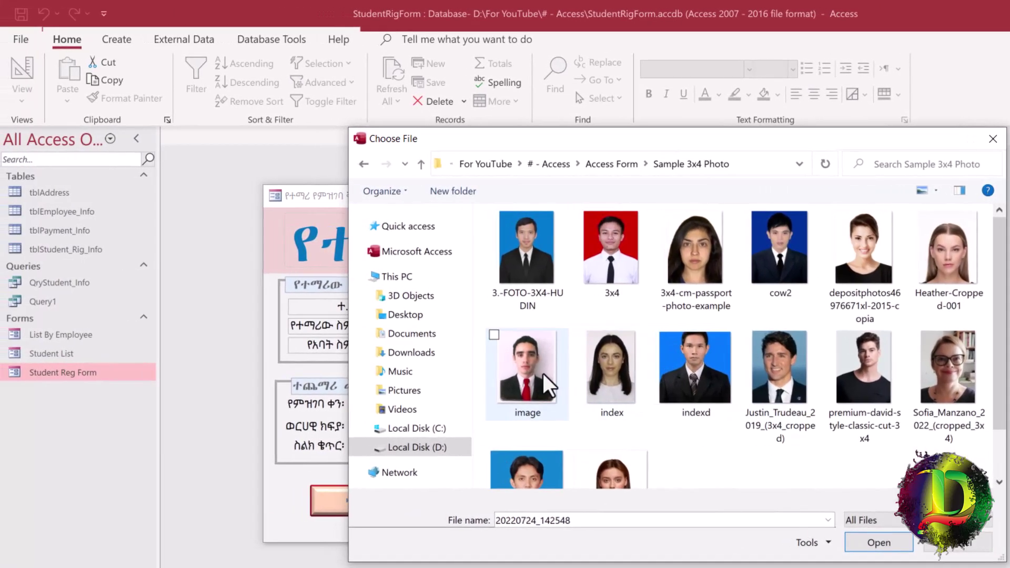
click(492, 365)
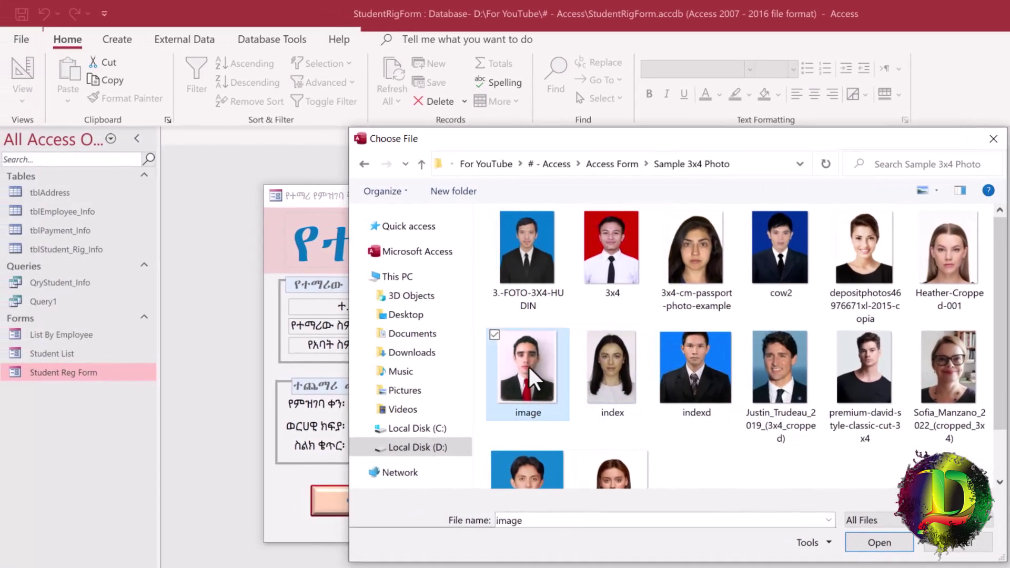
click(880, 542)
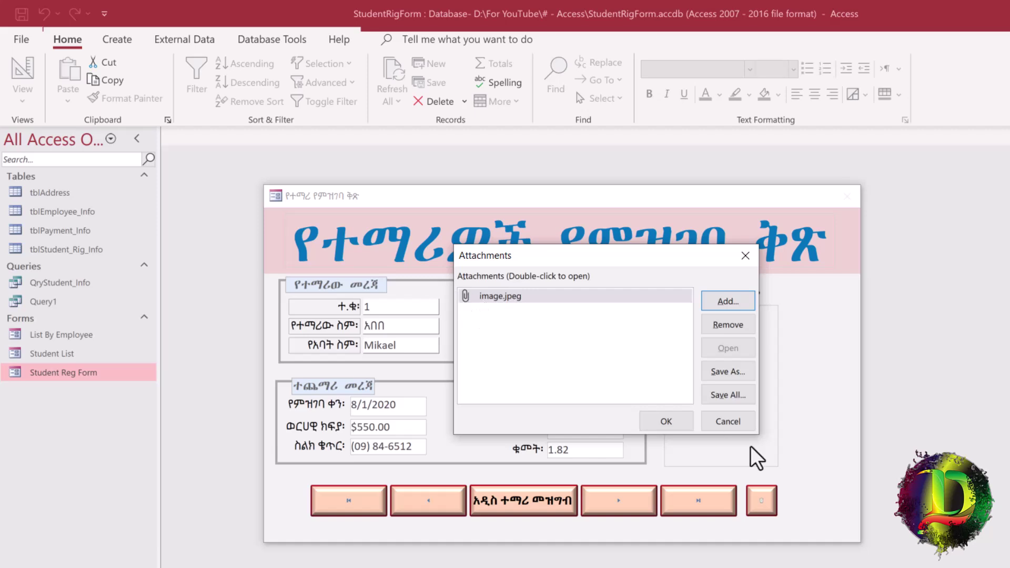
Step: Go to student record 2 and attach depositphotos46976671xl-2015-copia.jpg as its photo
click(628, 509)
double_click(721, 376)
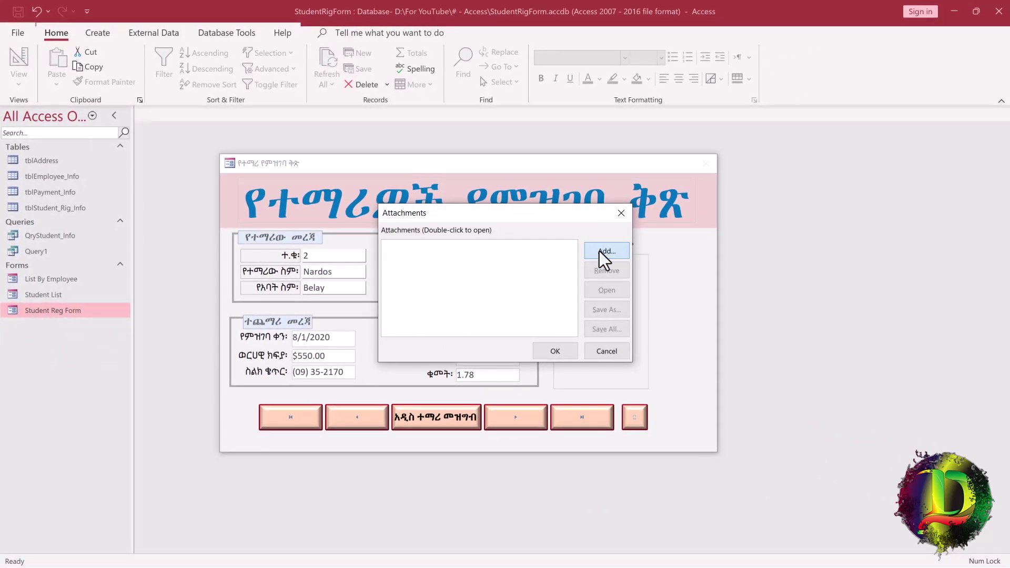
click(653, 272)
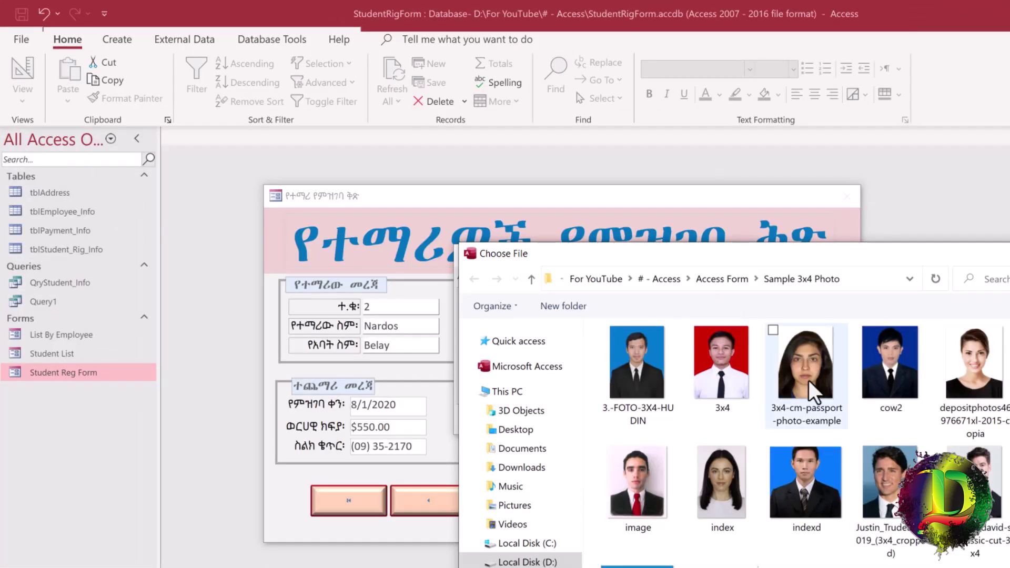
click(980, 362)
double_click(979, 362)
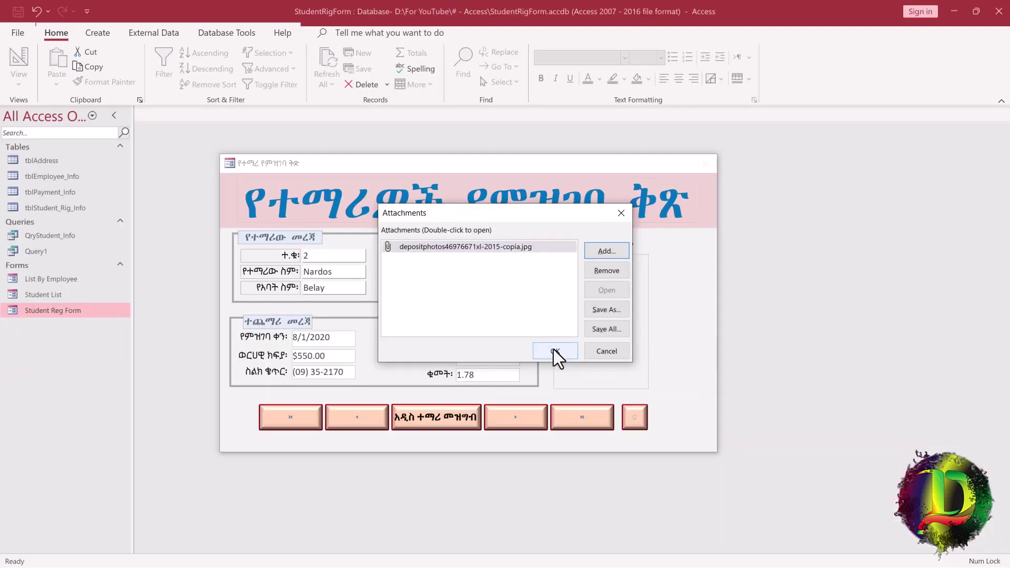
click(554, 350)
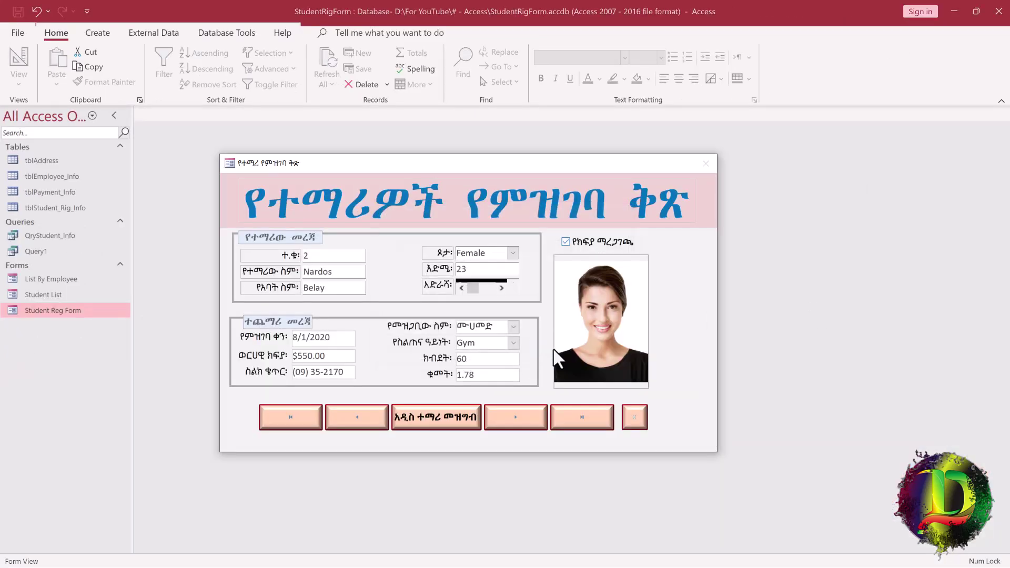
Step: Go back to student record 1 to check its photo, and advance to record 3
click(352, 411)
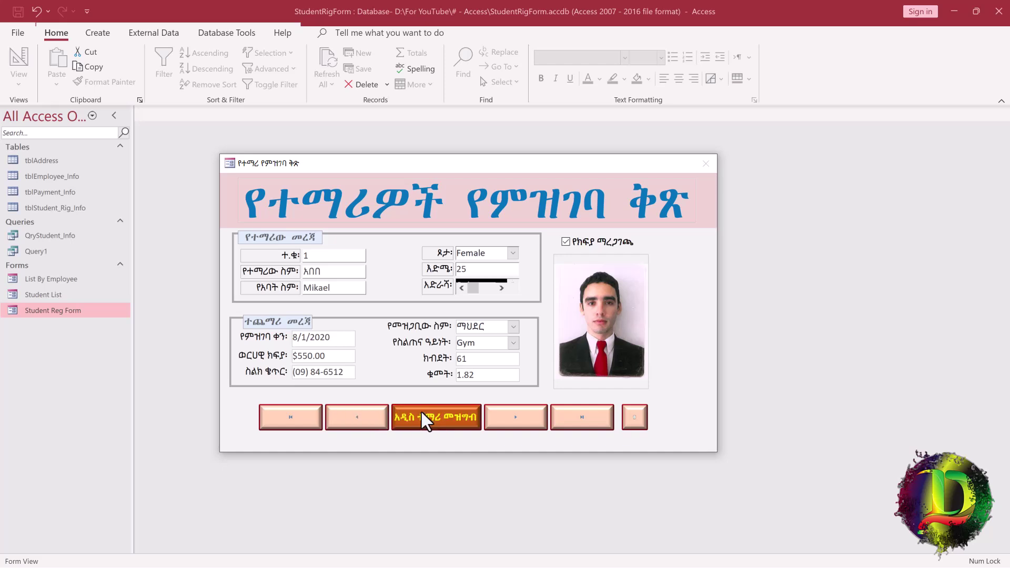
click(501, 423)
click(501, 423)
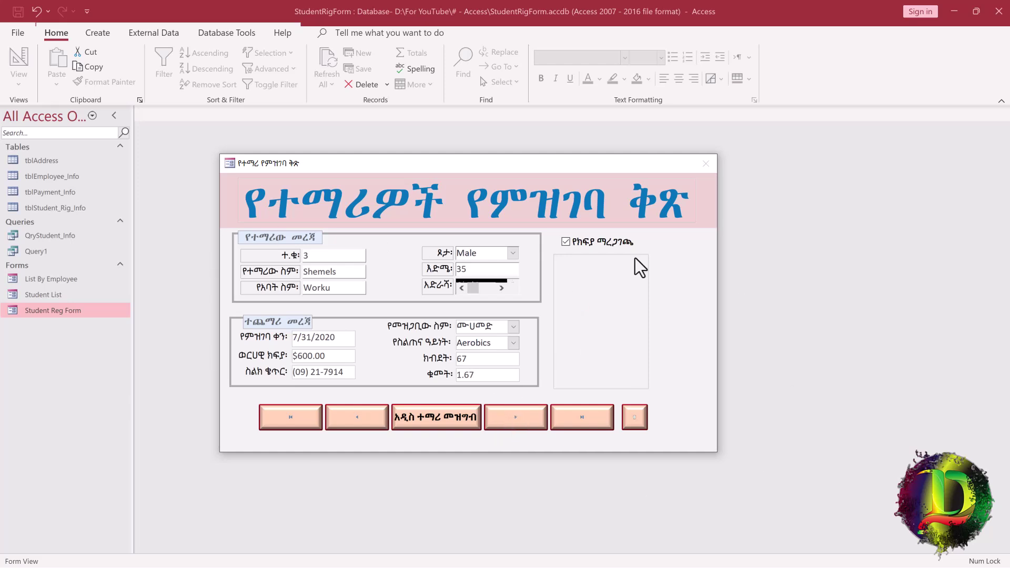
Step: In Design View, set the form's background picture to 50-Beautiful-and-Minimalist-Presentation-Backgrounds-040 from D:\For YouTube\Background Image\New folder
right_click(261, 160)
click(217, 244)
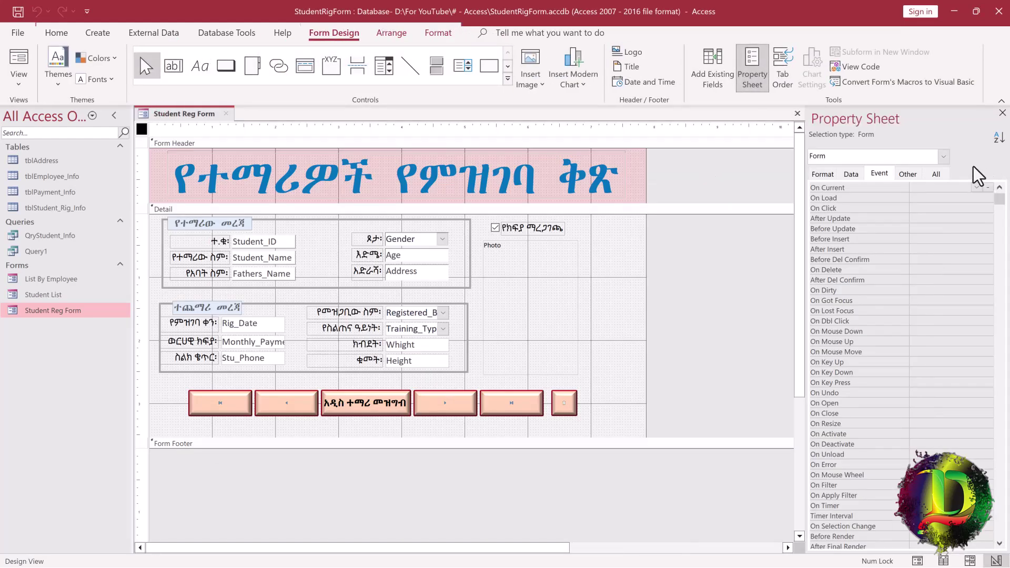
click(936, 174)
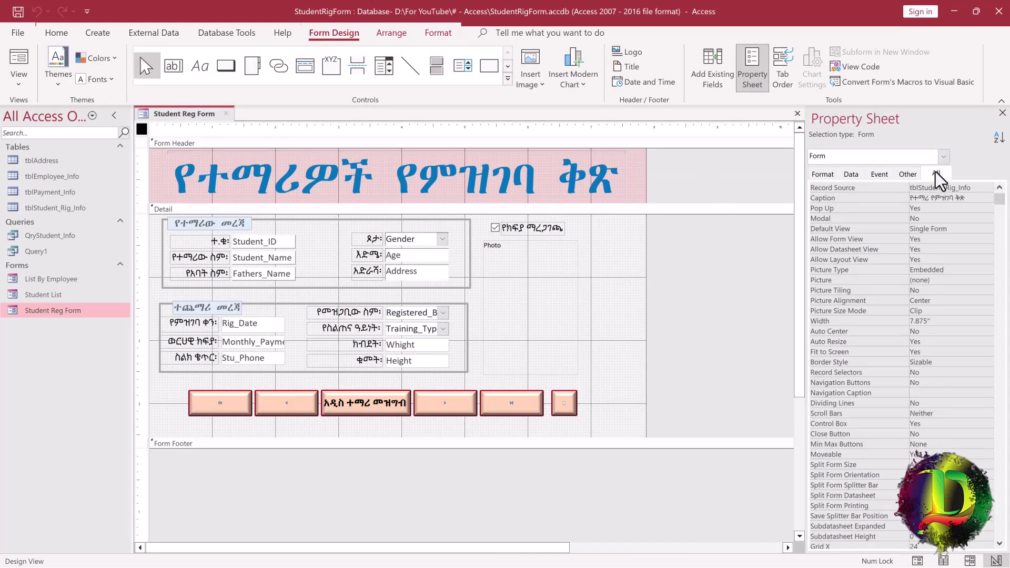
click(841, 279)
click(989, 280)
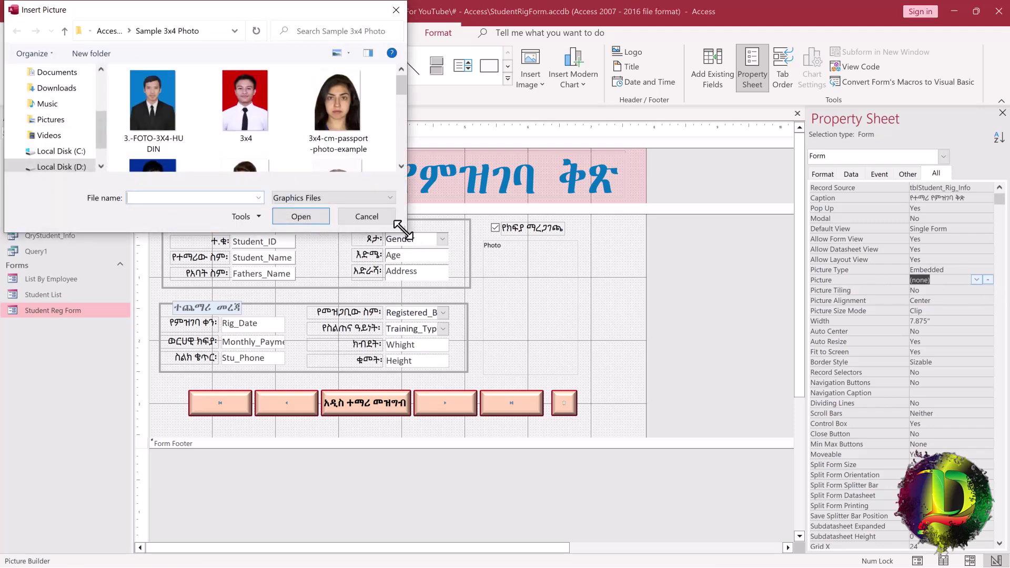
drag(404, 230, 580, 470)
drag(184, 17, 335, 65)
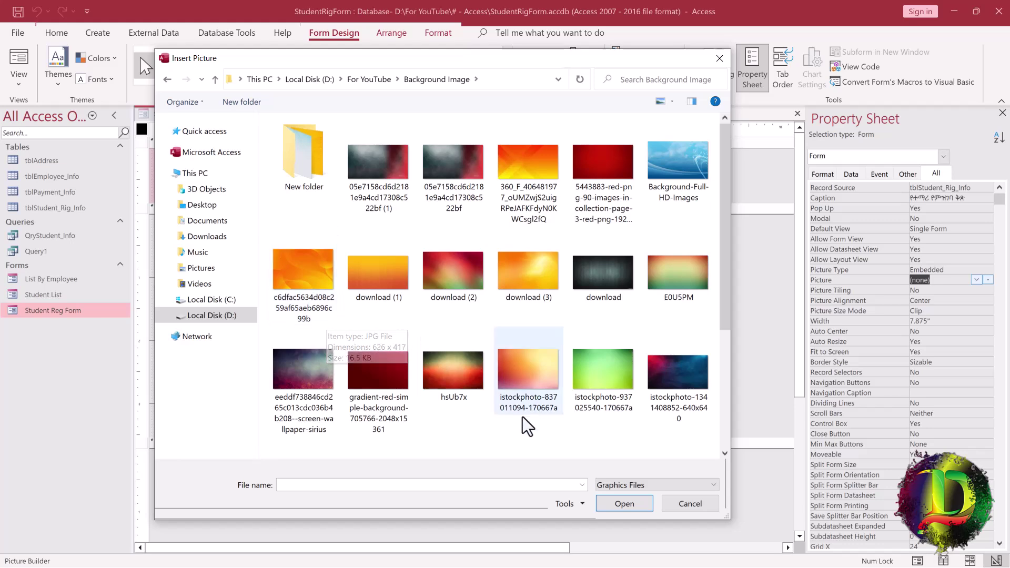
double_click(298, 188)
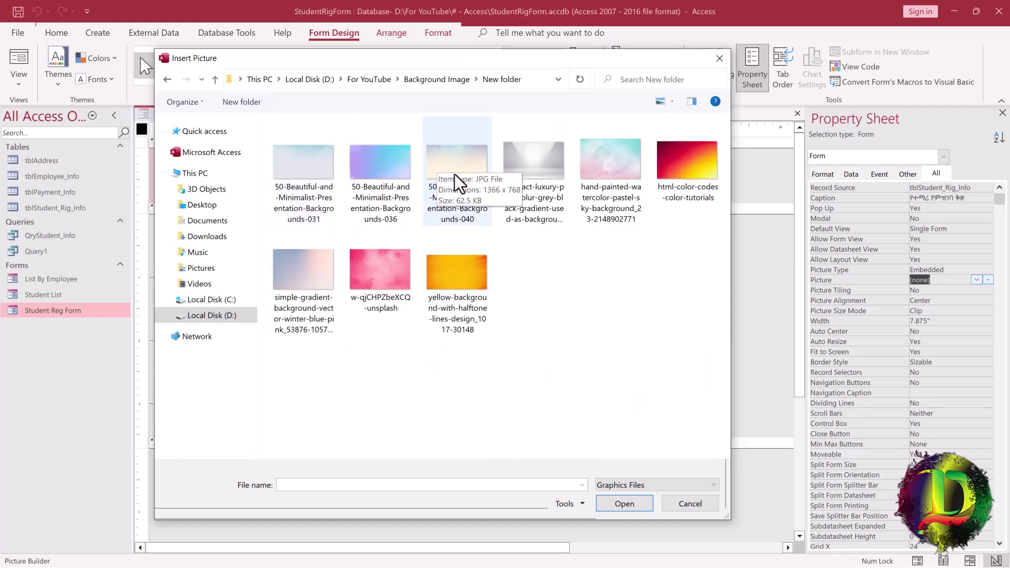
click(449, 160)
click(618, 501)
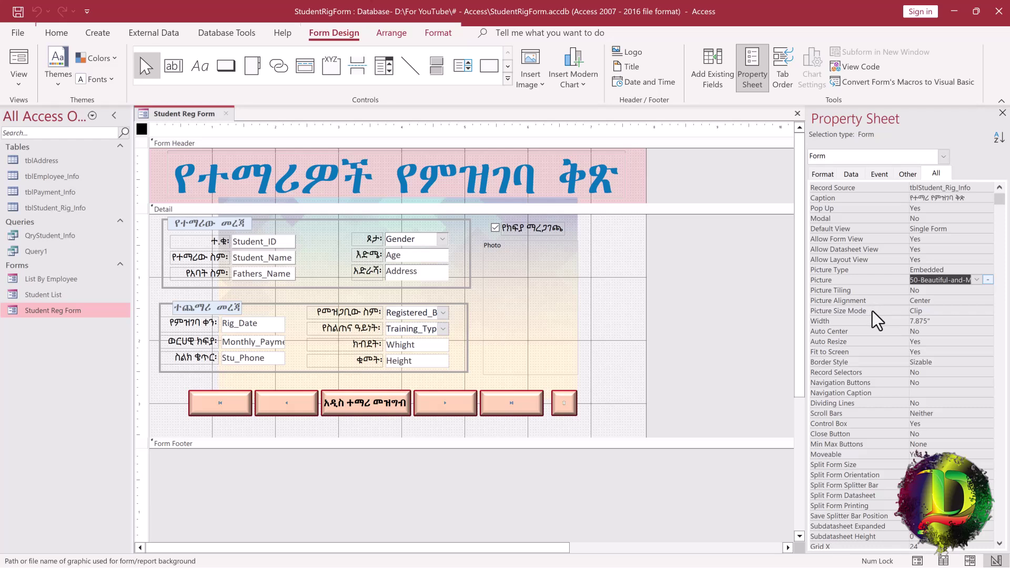
Step: Set the form's Picture Size Mode to Stretch and view the background in Form View
click(929, 311)
click(987, 310)
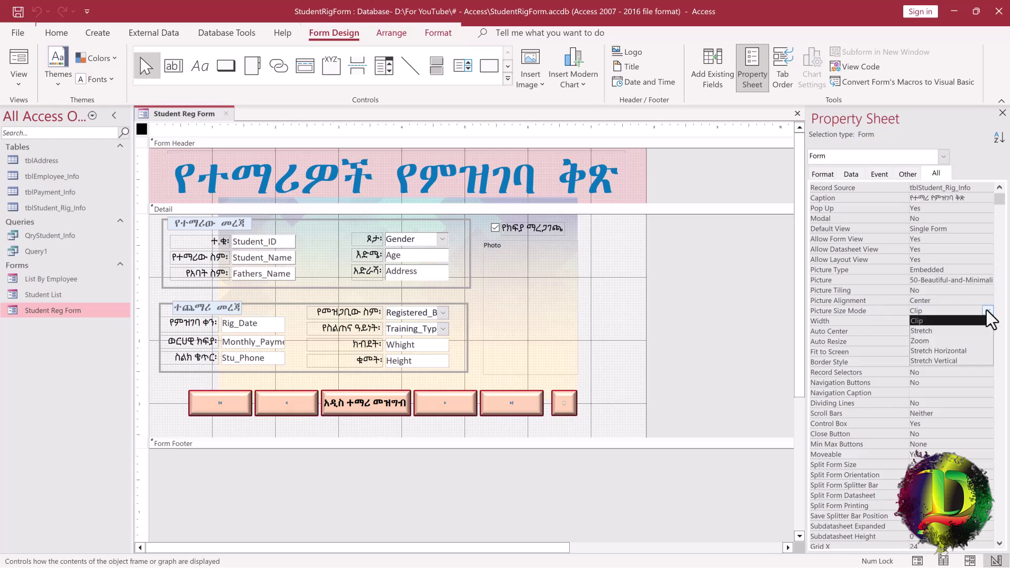
click(943, 330)
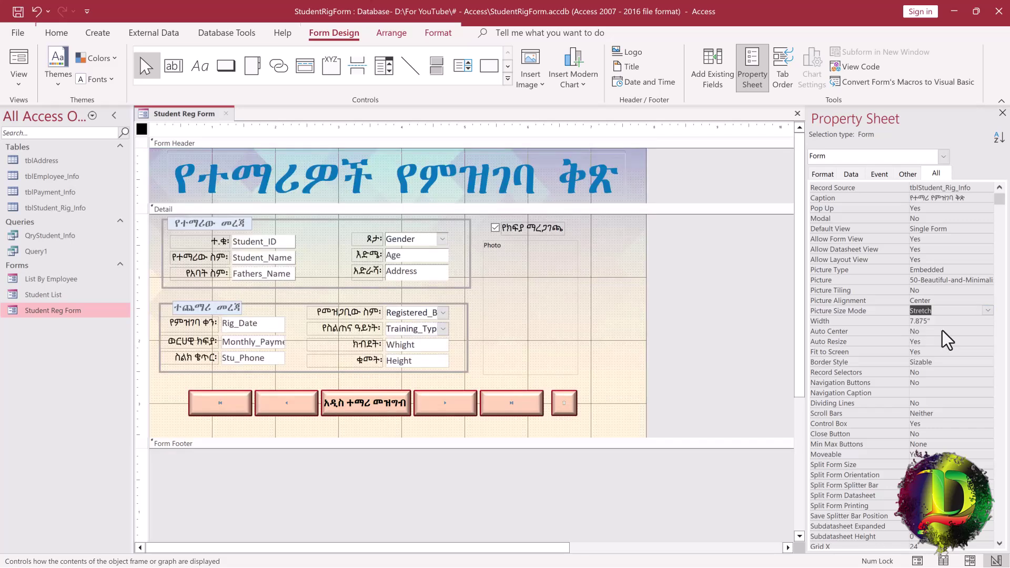
right_click(174, 112)
click(208, 181)
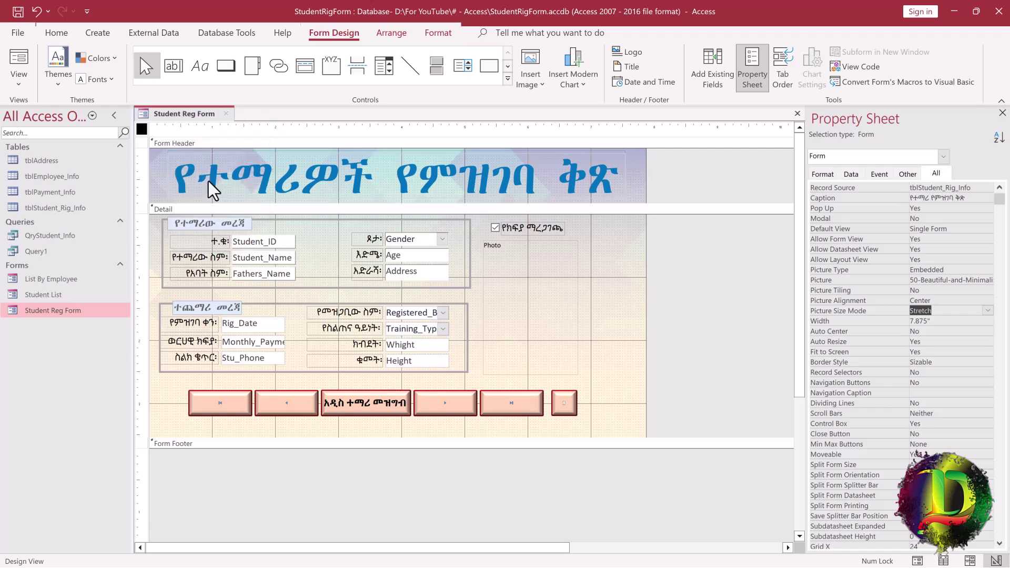
drag(250, 137, 328, 155)
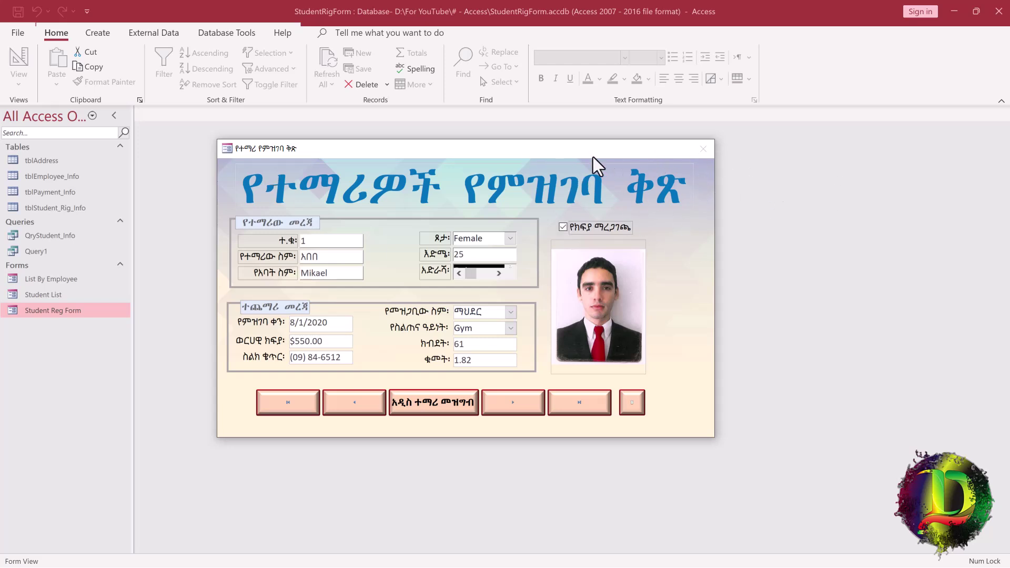
Step: Back in Design View, shift the header title to the left and narrow its surrounding rectangle to about 6.875" to free space for a button
right_click(256, 149)
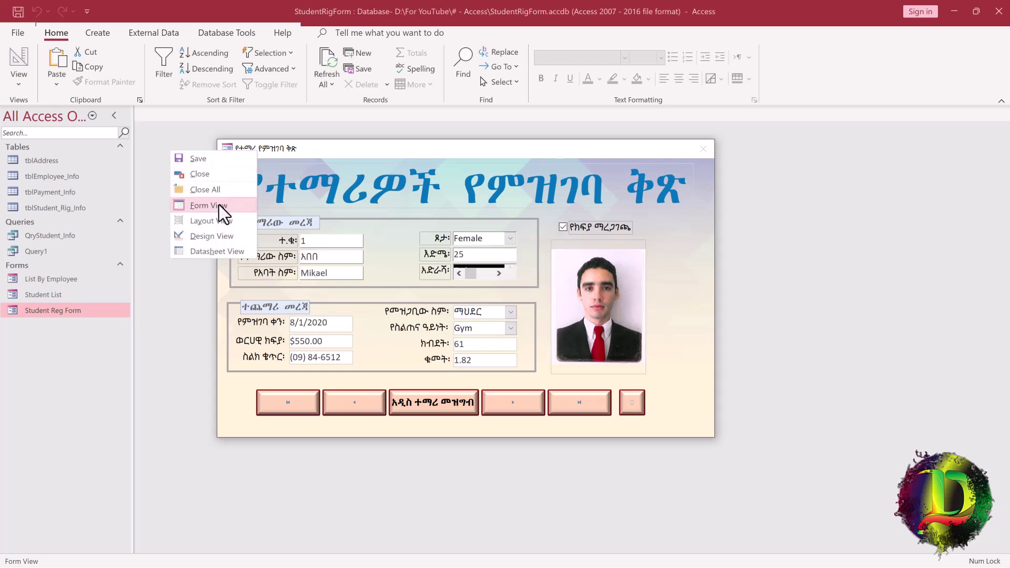
click(212, 236)
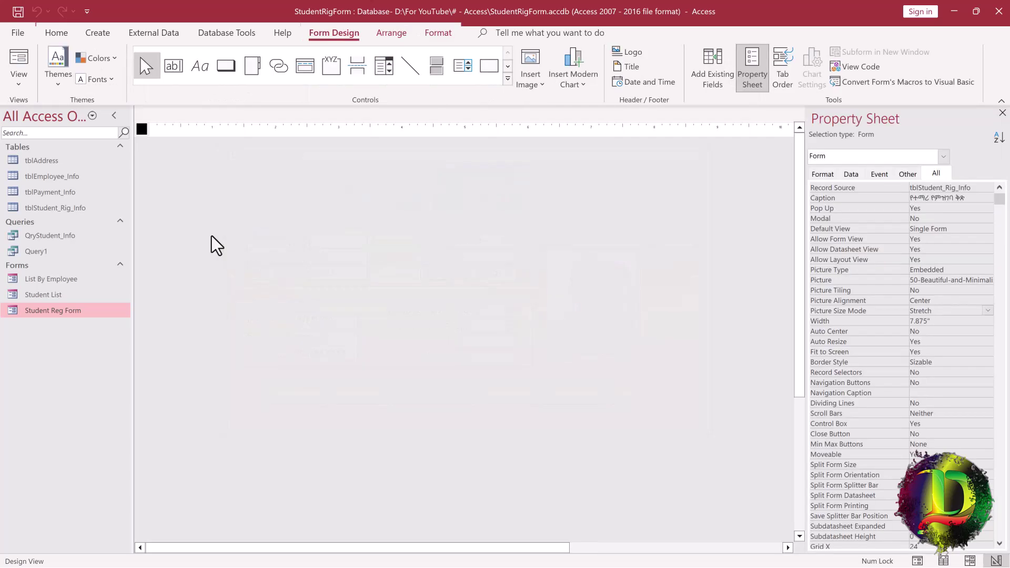
click(620, 181)
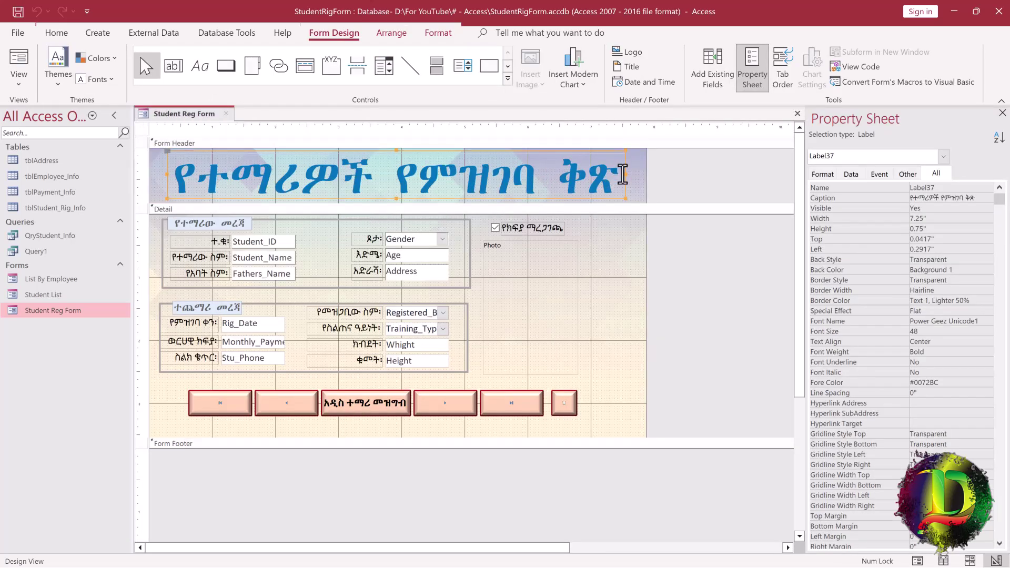
drag(627, 174, 602, 177)
click(617, 178)
click(625, 176)
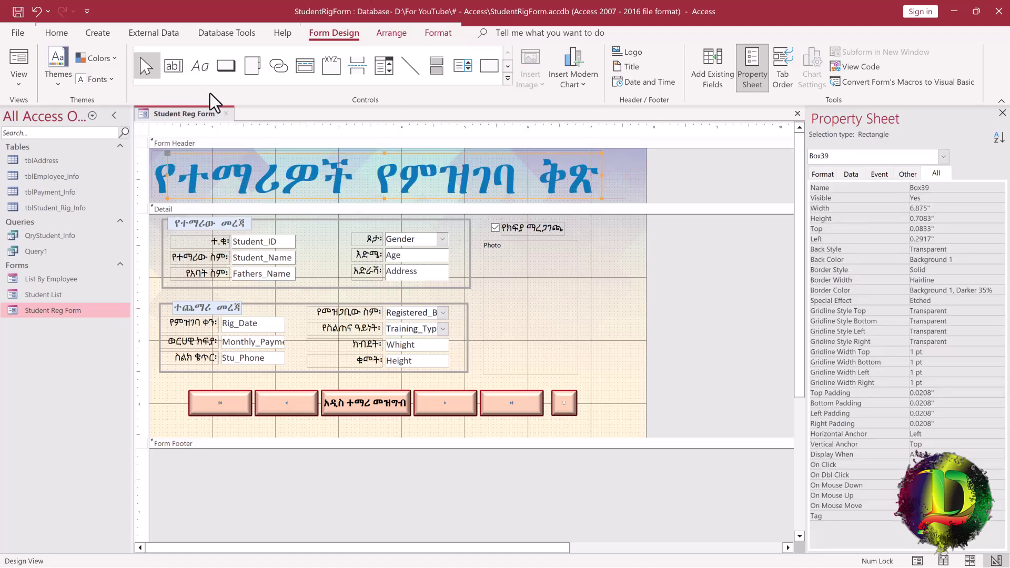
Step: Add a Close Form command button with the Stop picture beside the header title, sized about 0.63" by 0.57"
click(225, 63)
click(604, 172)
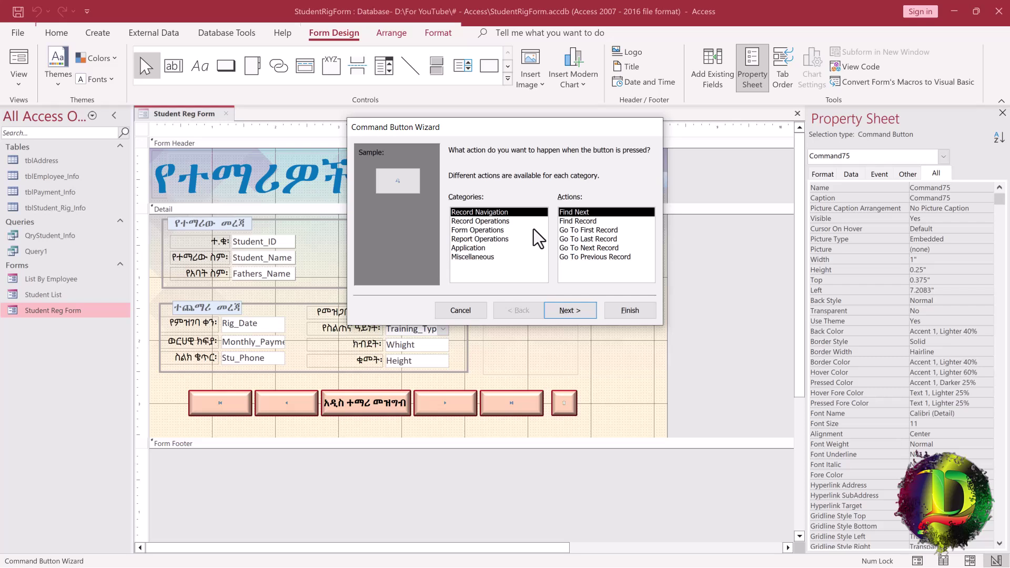
click(486, 233)
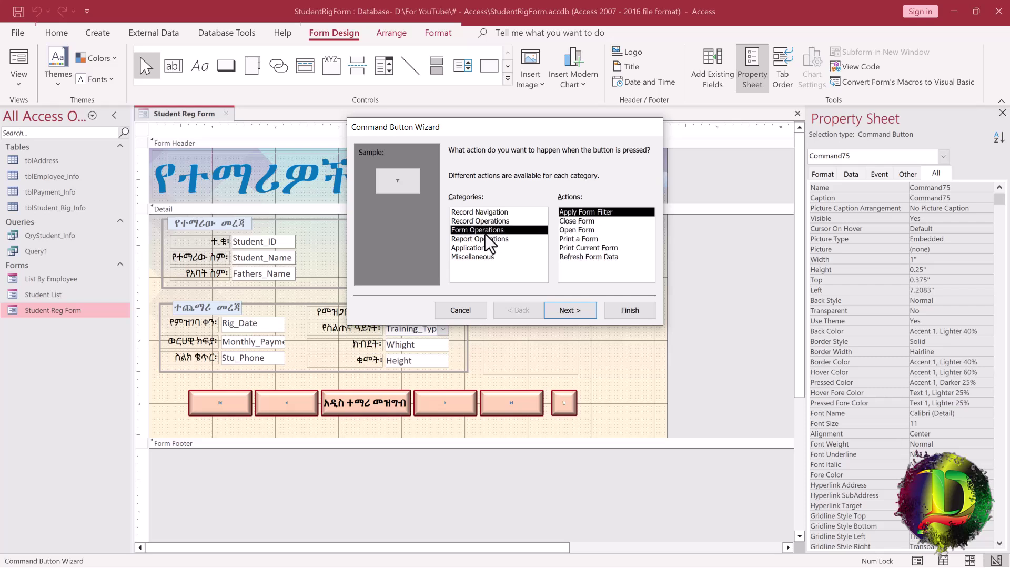
click(573, 222)
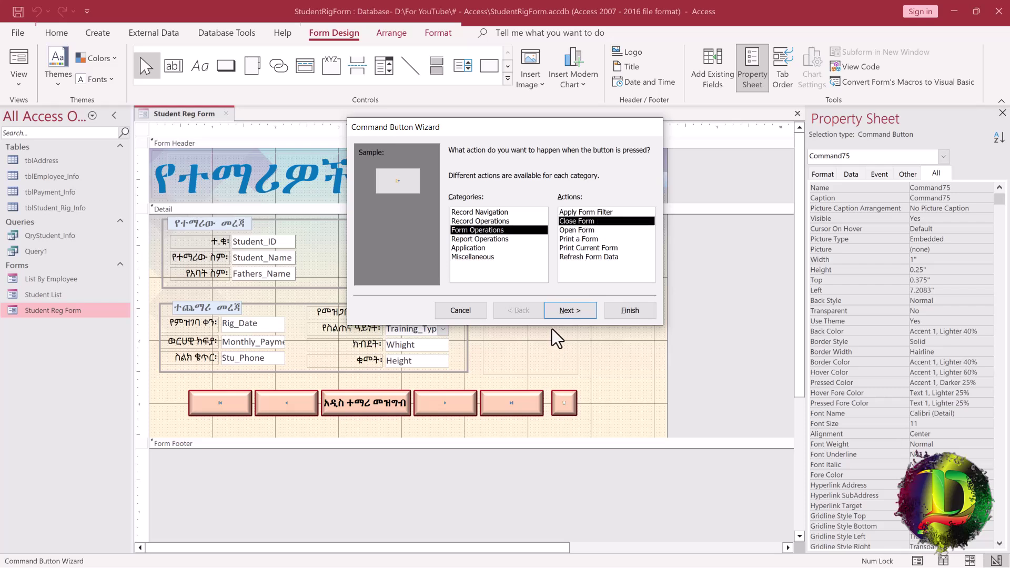
click(570, 310)
click(507, 233)
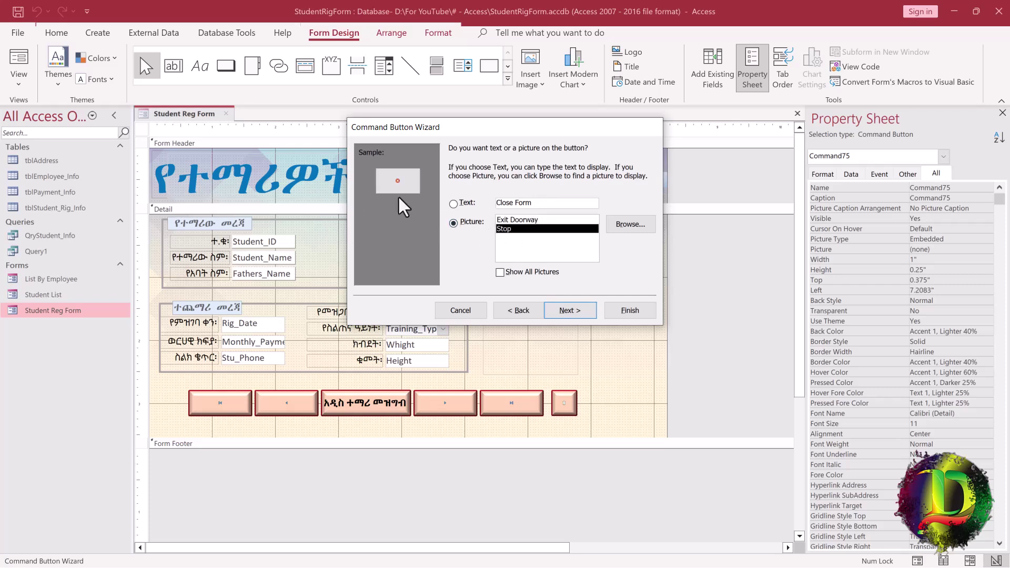
click(571, 310)
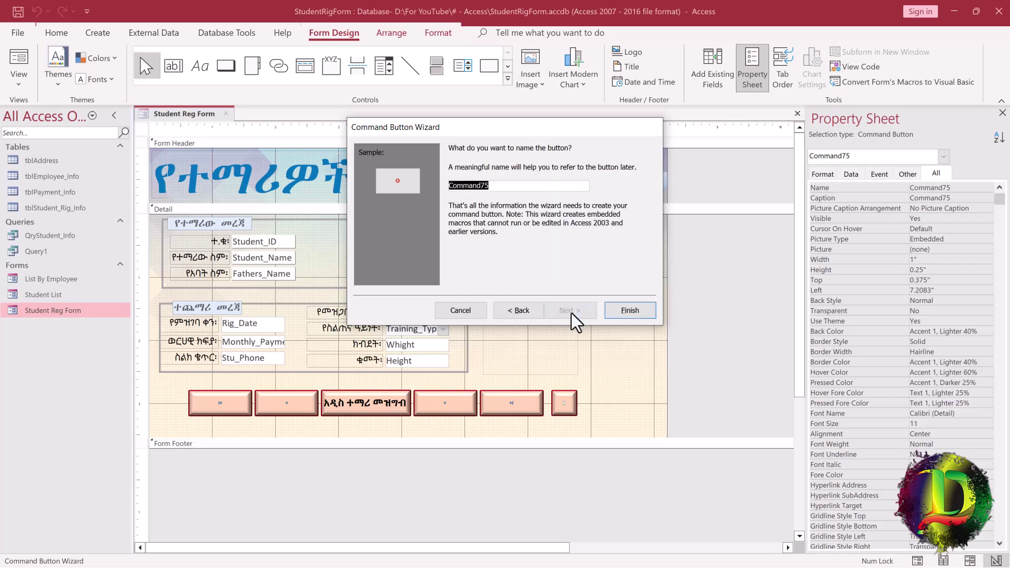
click(631, 310)
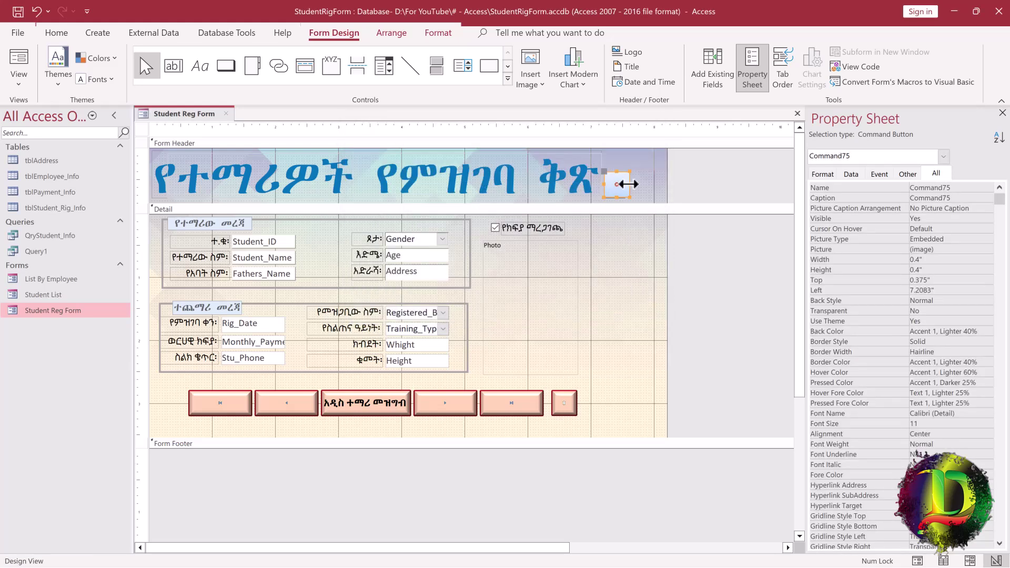
drag(632, 185, 654, 173)
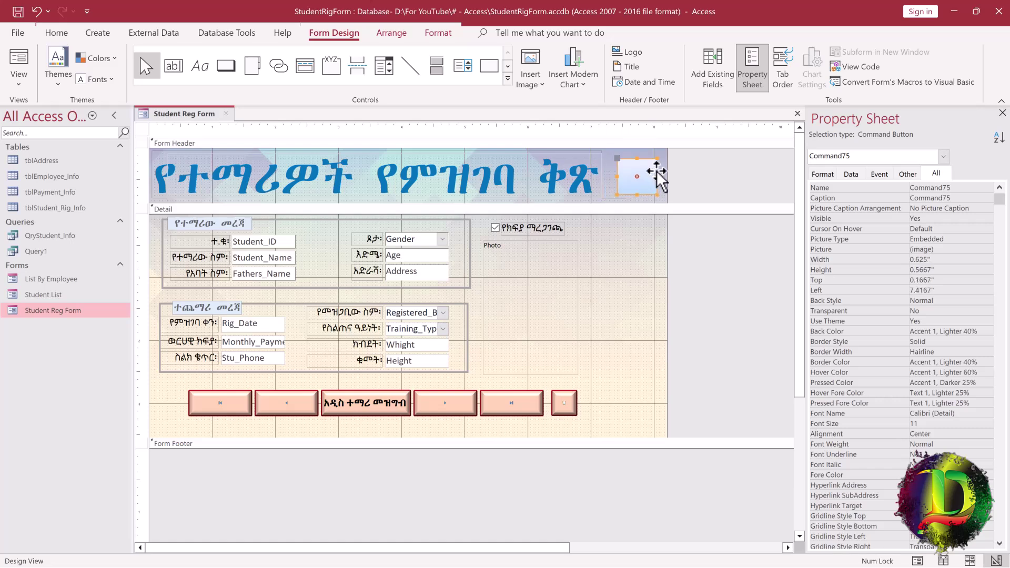
Step: Test the close button in Form View, saving the form's design changes, and repeat the test after reopening Student Reg Form
right_click(178, 116)
click(210, 185)
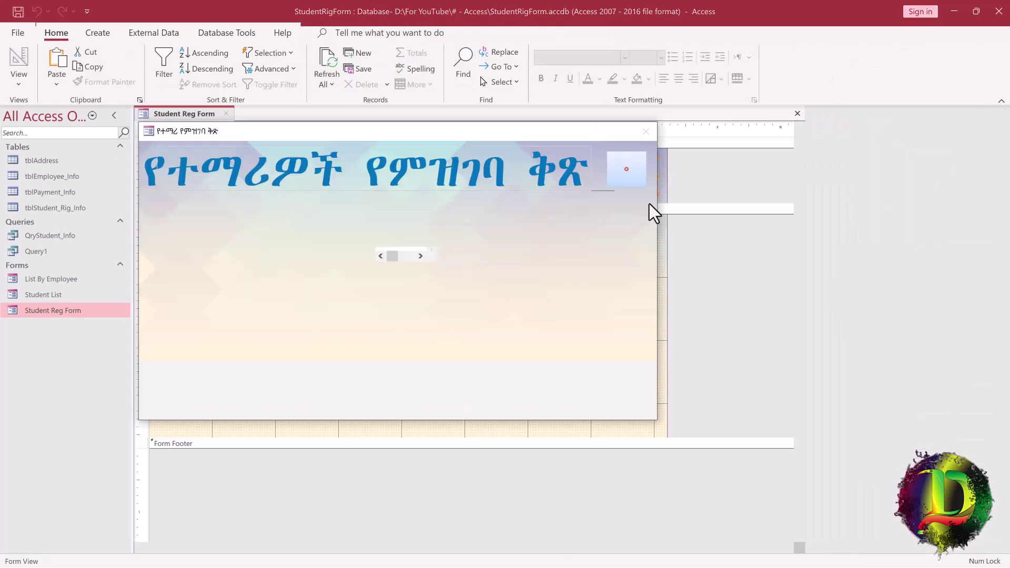
click(629, 165)
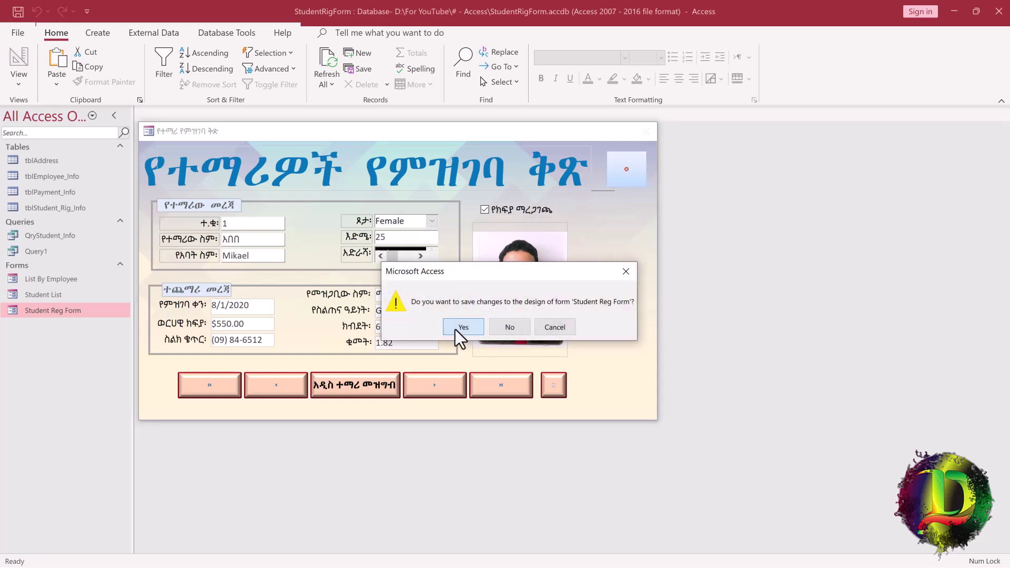
click(457, 330)
double_click(68, 311)
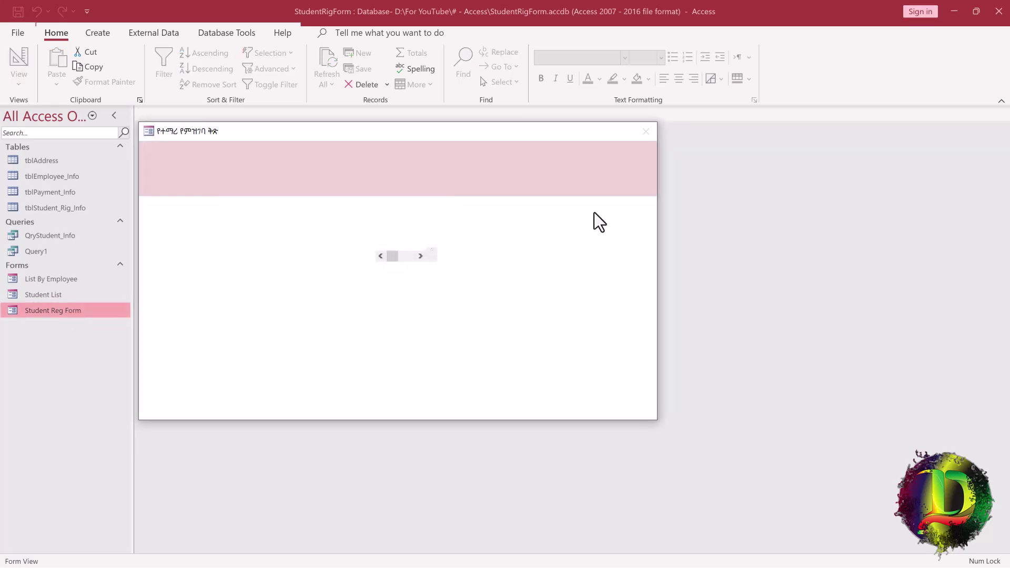
click(632, 179)
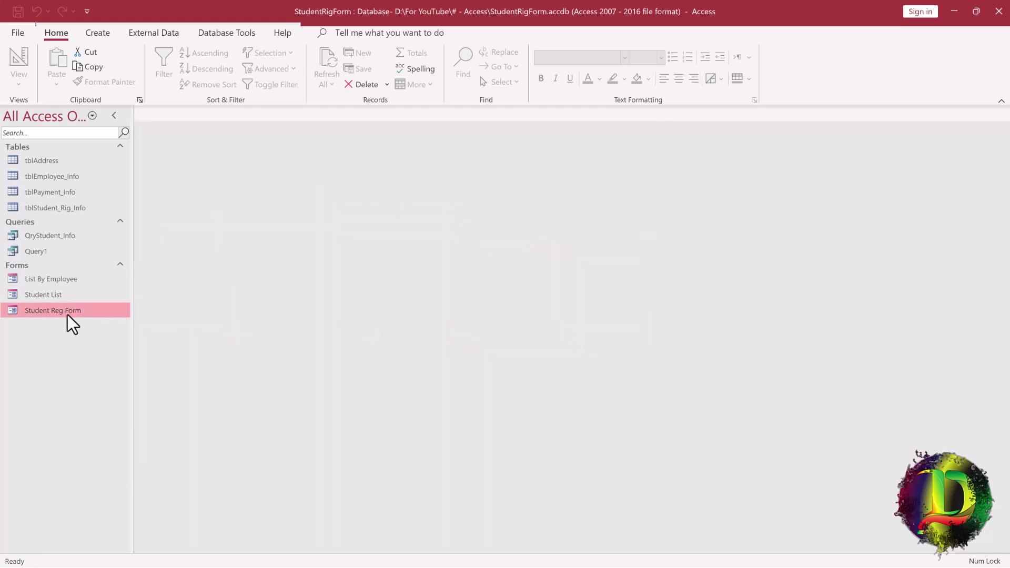
Step: Reopen Student Reg Form in Design View and open the Picture Builder for the header's close button
key(ctrl+Return)
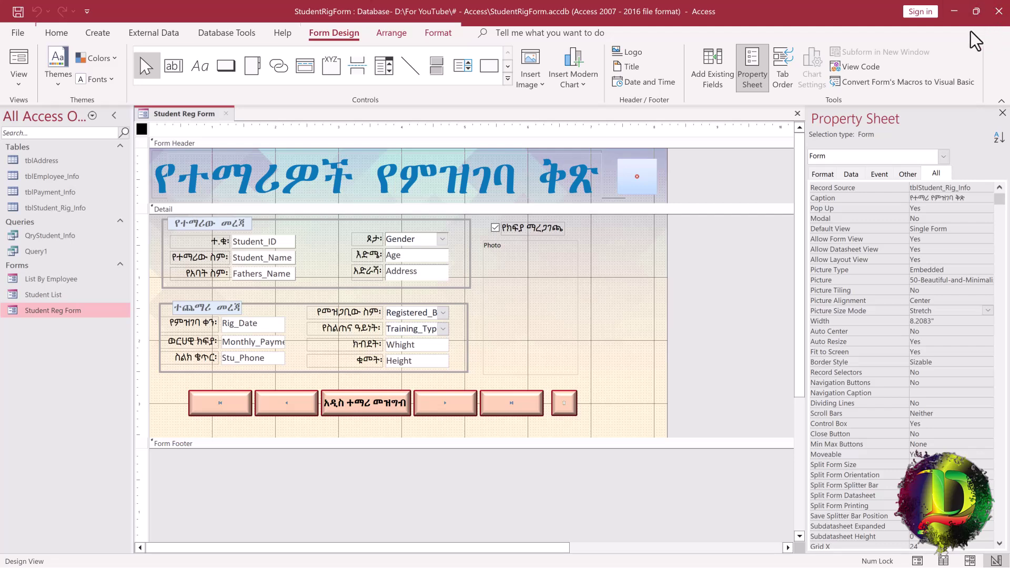
click(640, 181)
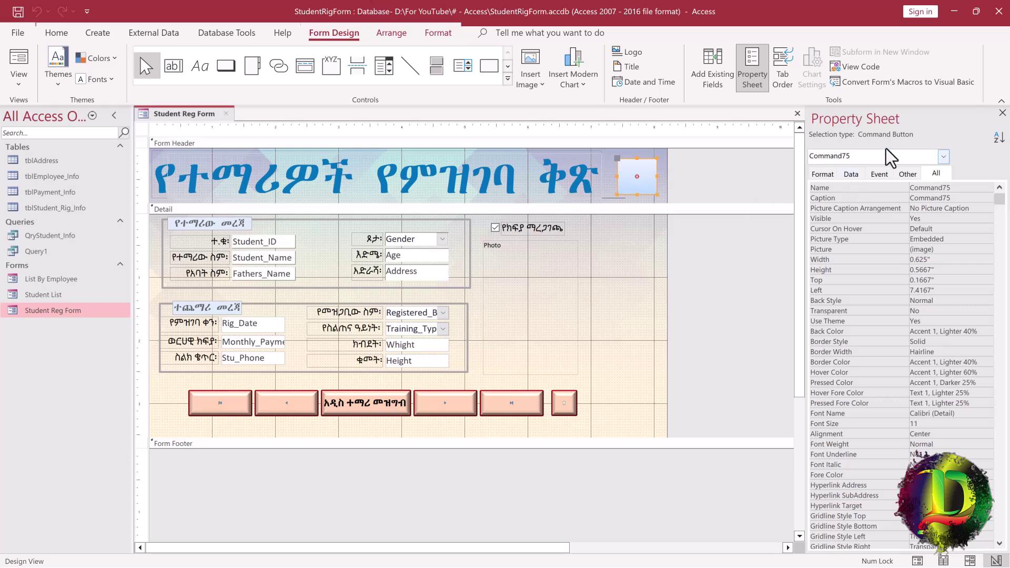
click(860, 251)
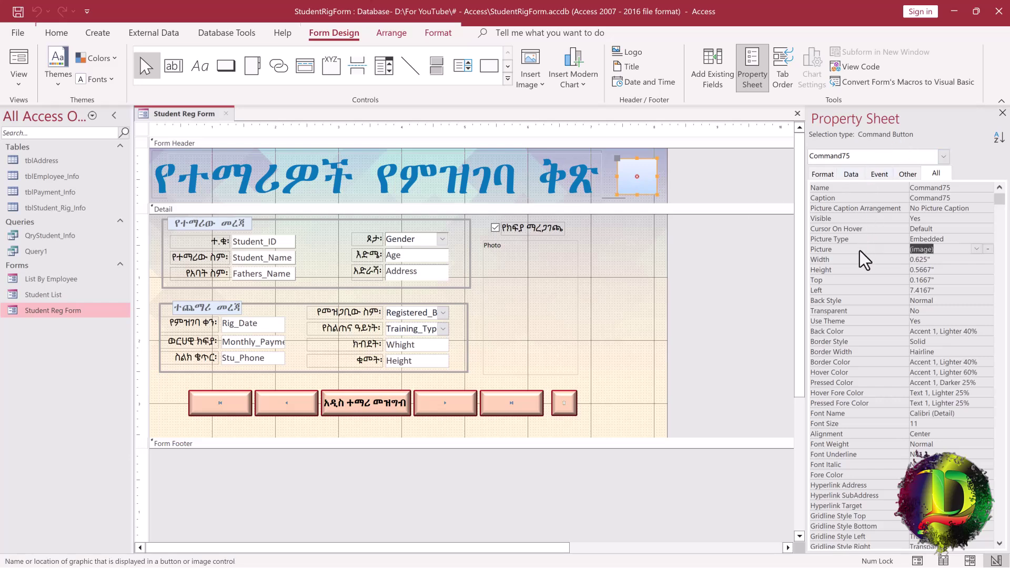
click(988, 250)
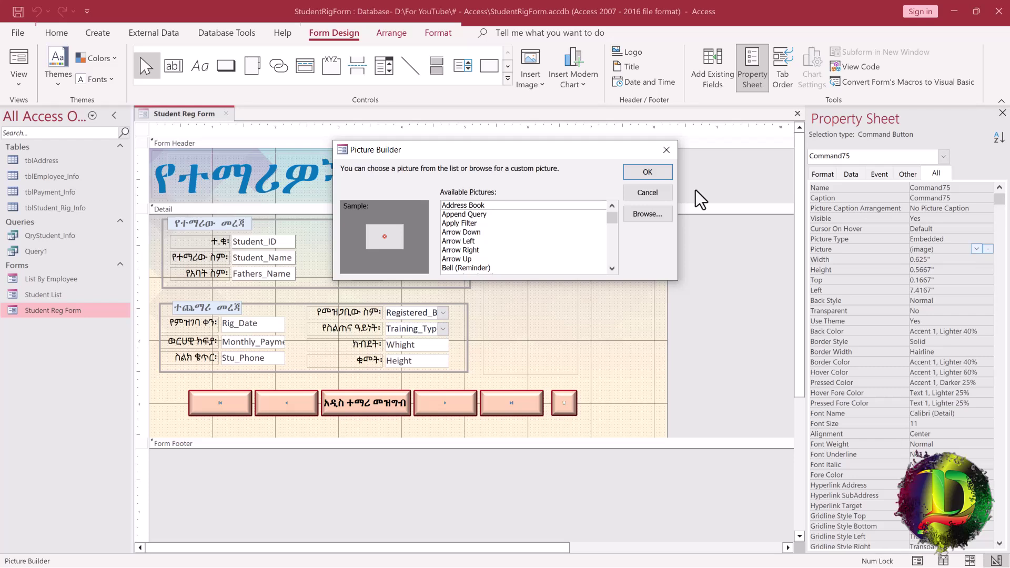
Step: Preview the built-in pictures available for the close button
click(465, 224)
click(463, 232)
click(460, 253)
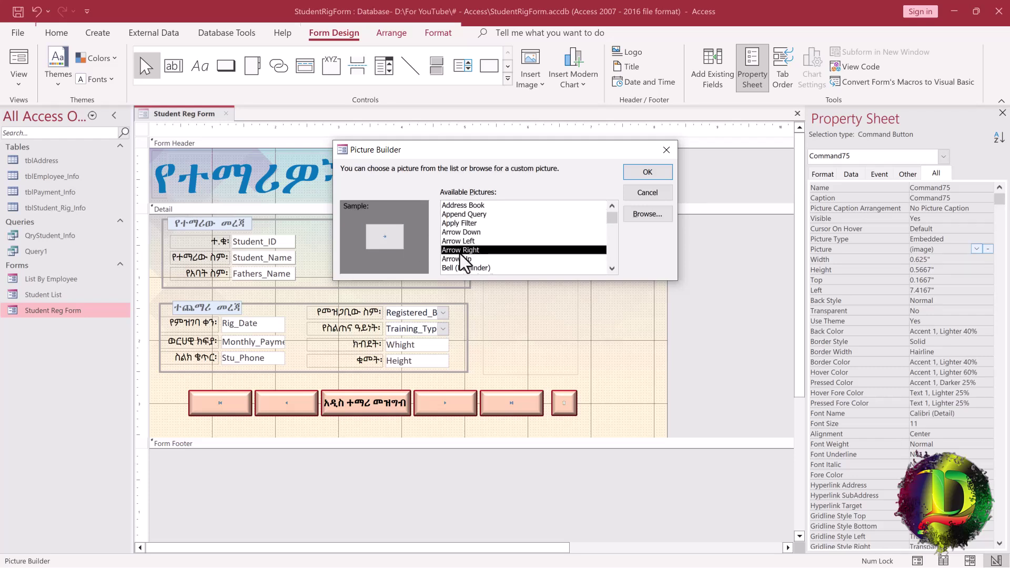
scroll(484, 246, down, 2)
click(464, 234)
click(455, 256)
scroll(451, 248, down, 1)
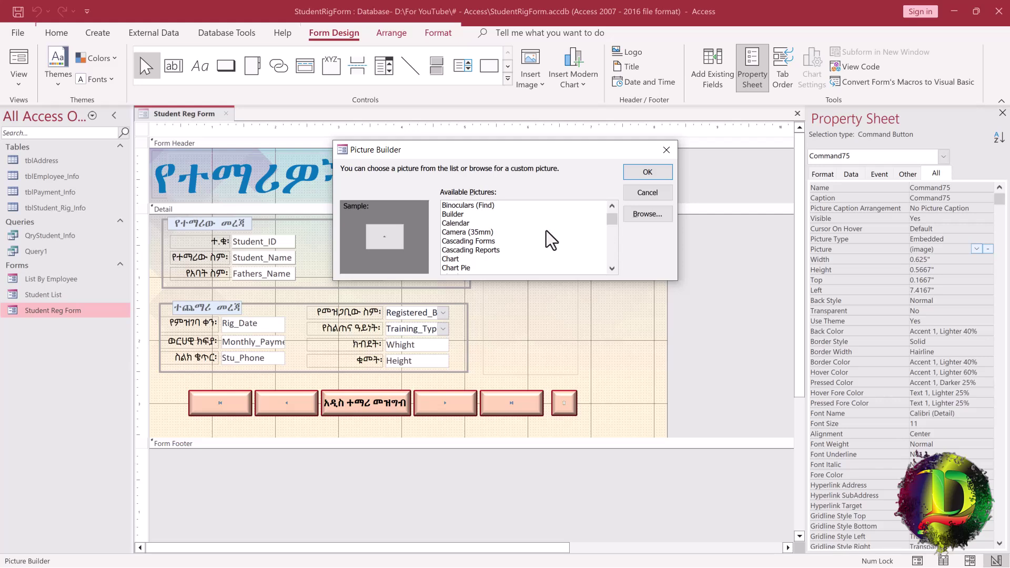
Step: Set the close button's picture to the custom file Close-2-icon-96.png from the Movie Genres Icon folder
click(633, 212)
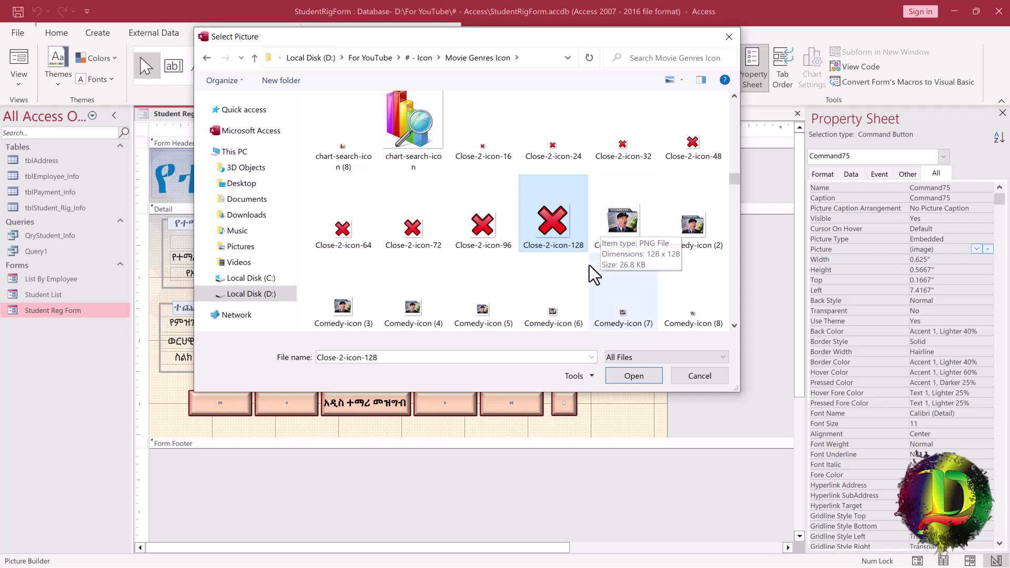
click(482, 224)
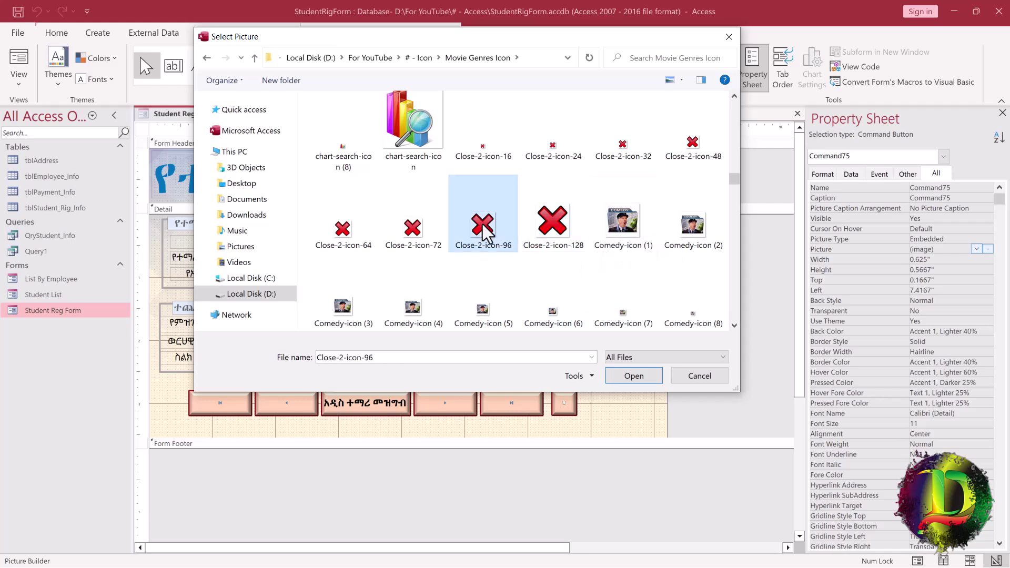
click(636, 374)
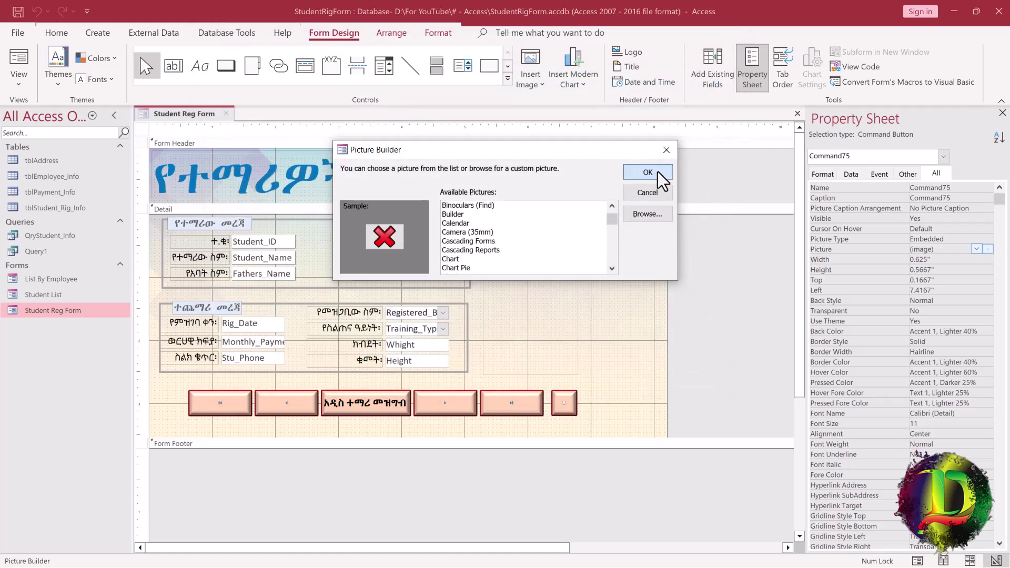
click(648, 173)
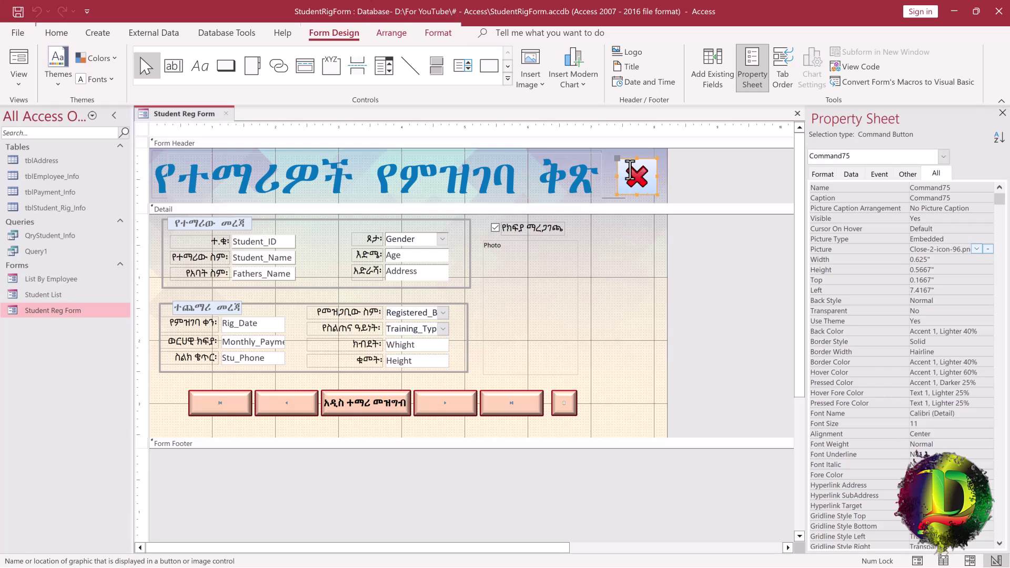
Step: Set both the Back Style and Border Style of the header's close button to Transparent
click(689, 193)
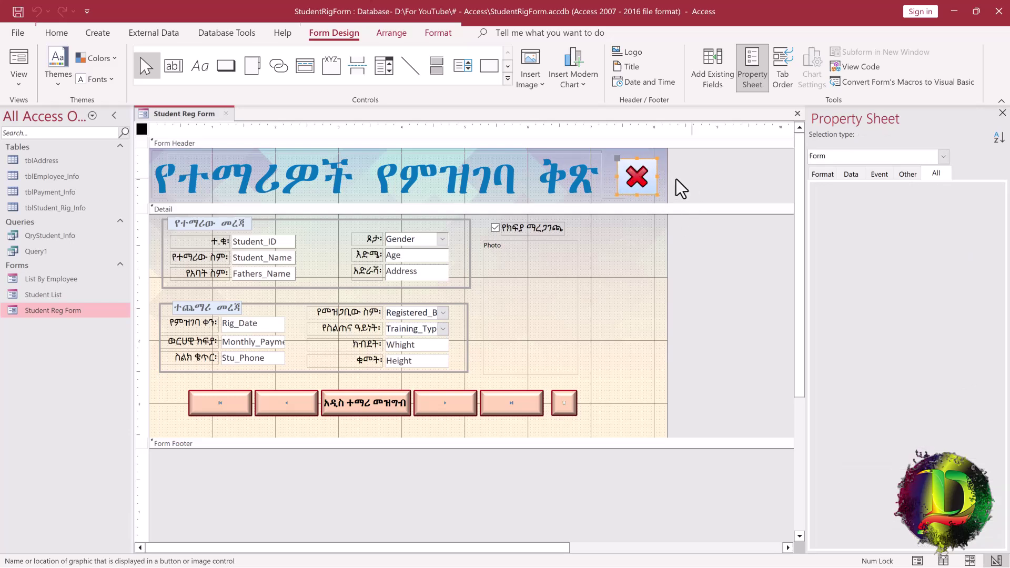
click(645, 189)
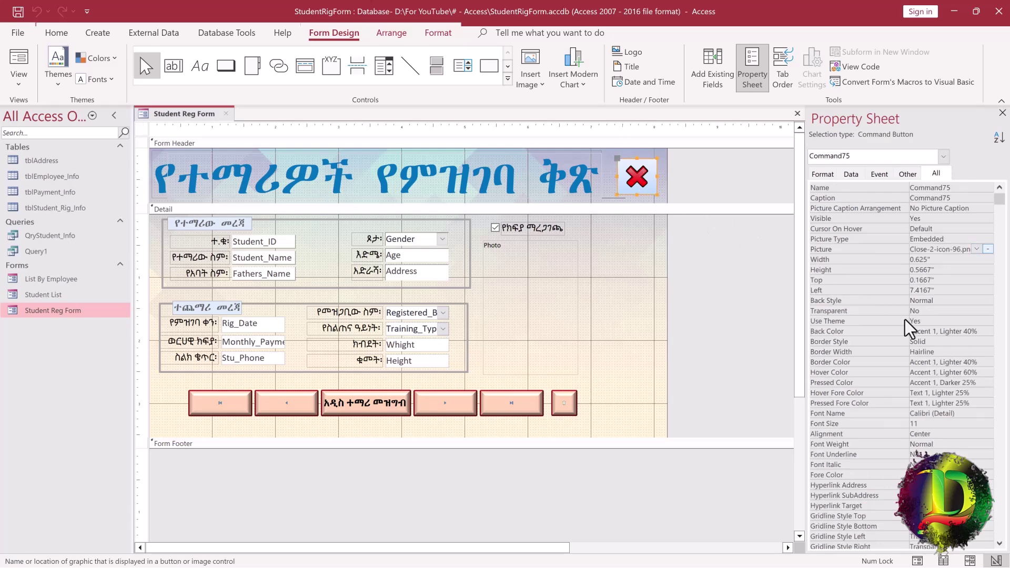
click(949, 300)
click(988, 301)
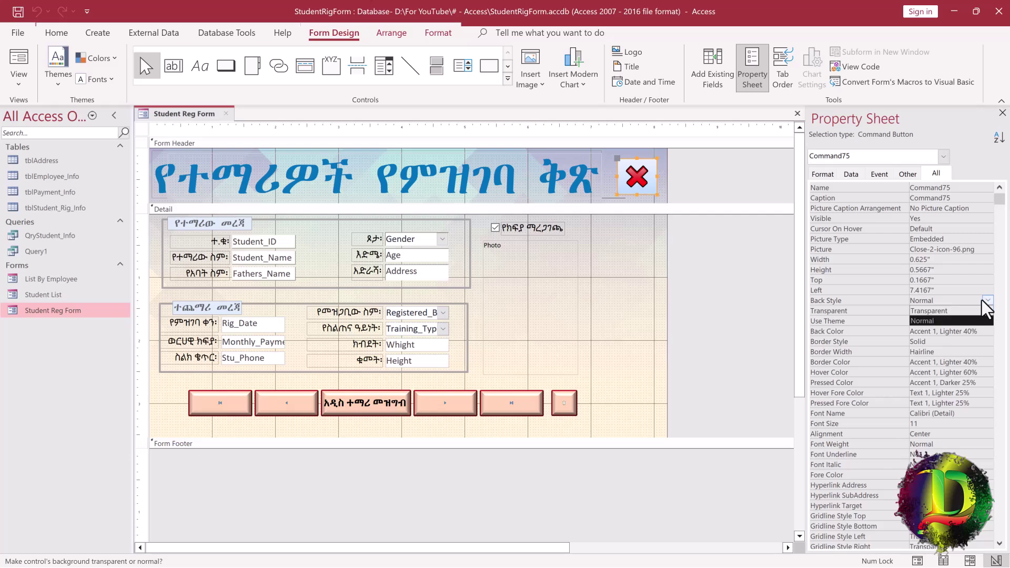
click(948, 309)
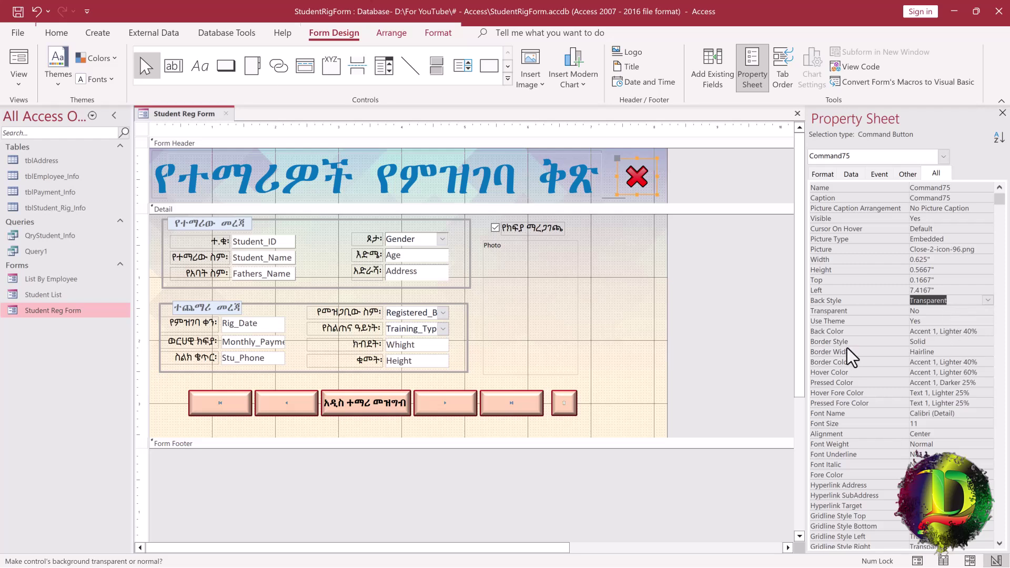
click(954, 344)
click(988, 342)
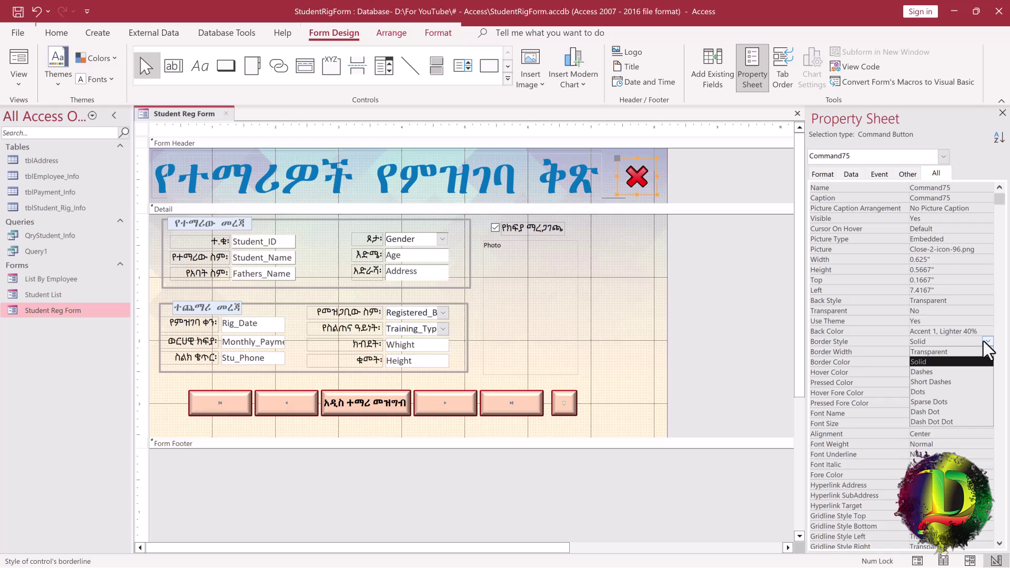
click(937, 349)
Step: Test the close button in Form View, and reopen Student Reg Form to advance to the next student record
right_click(185, 116)
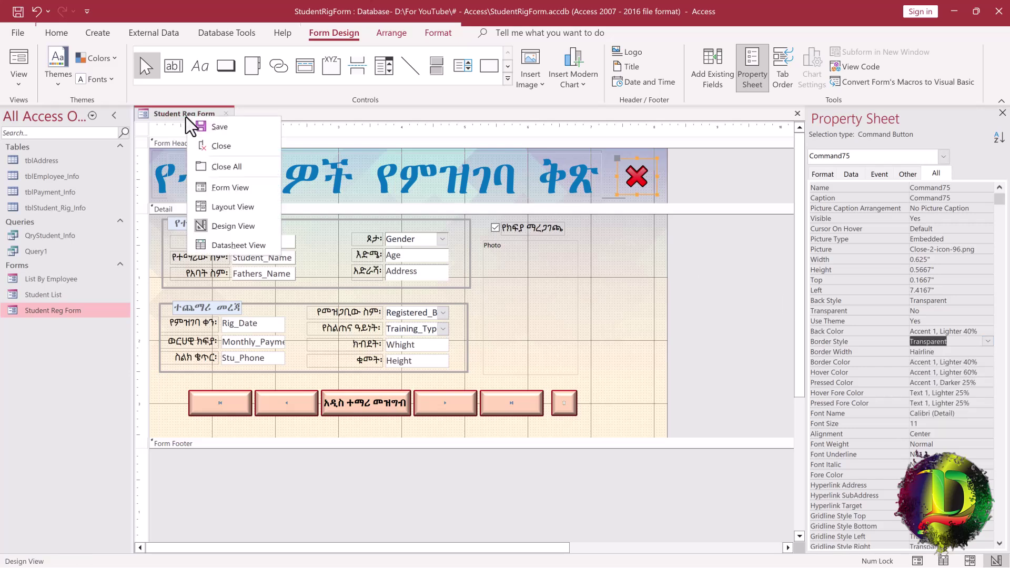
click(245, 193)
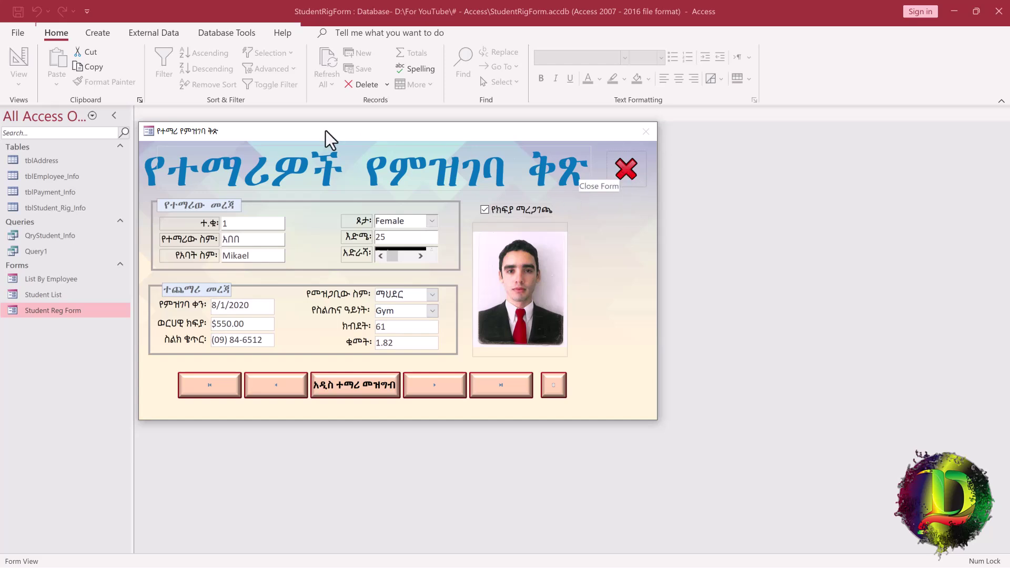
right_click(176, 130)
key(Escape)
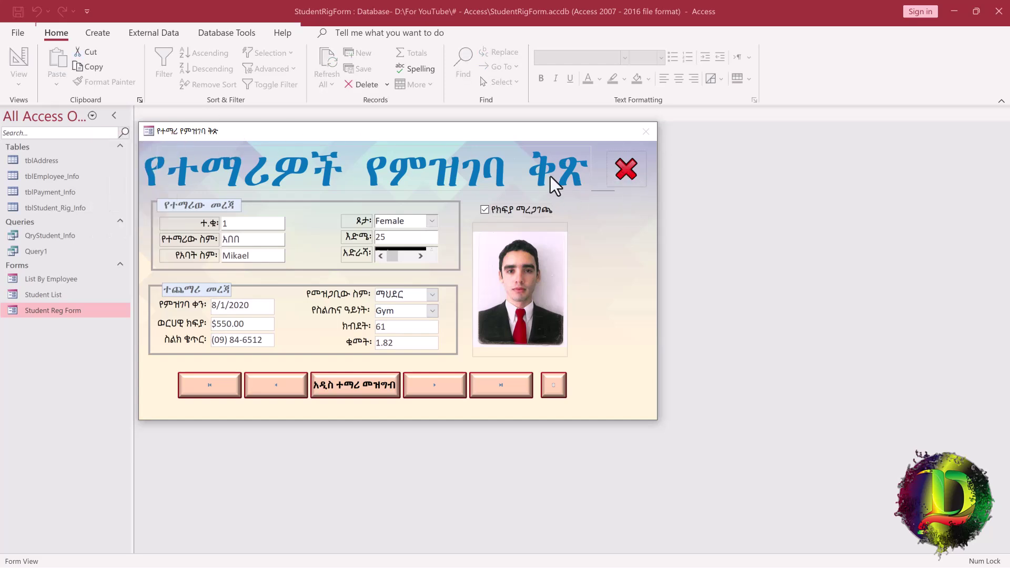
click(626, 168)
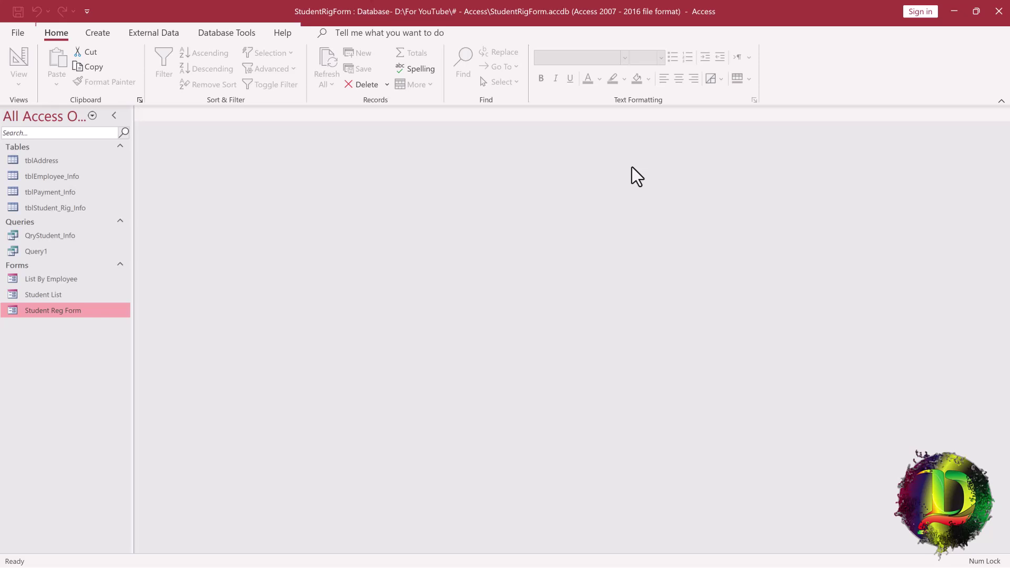
key(Return)
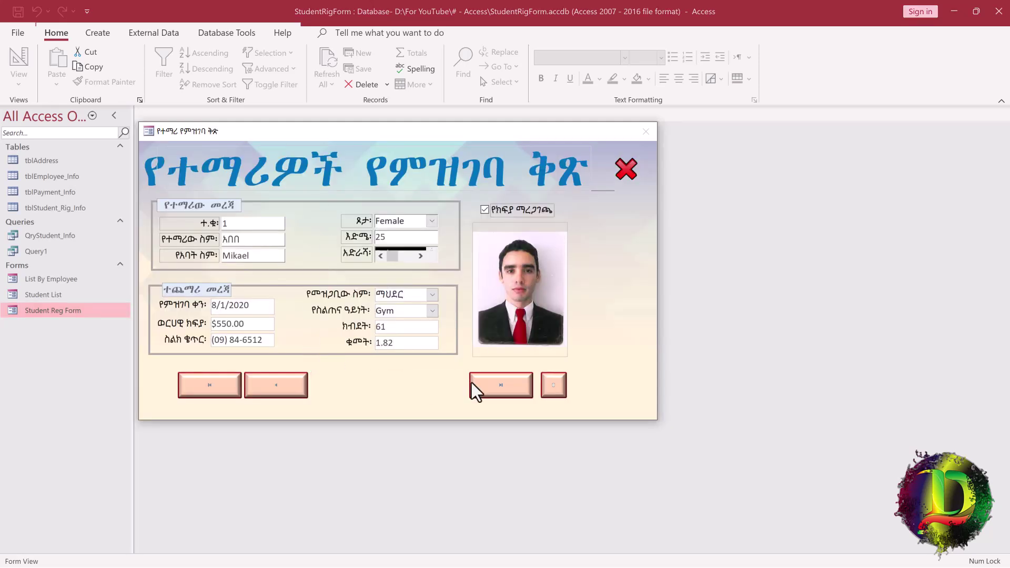
click(442, 393)
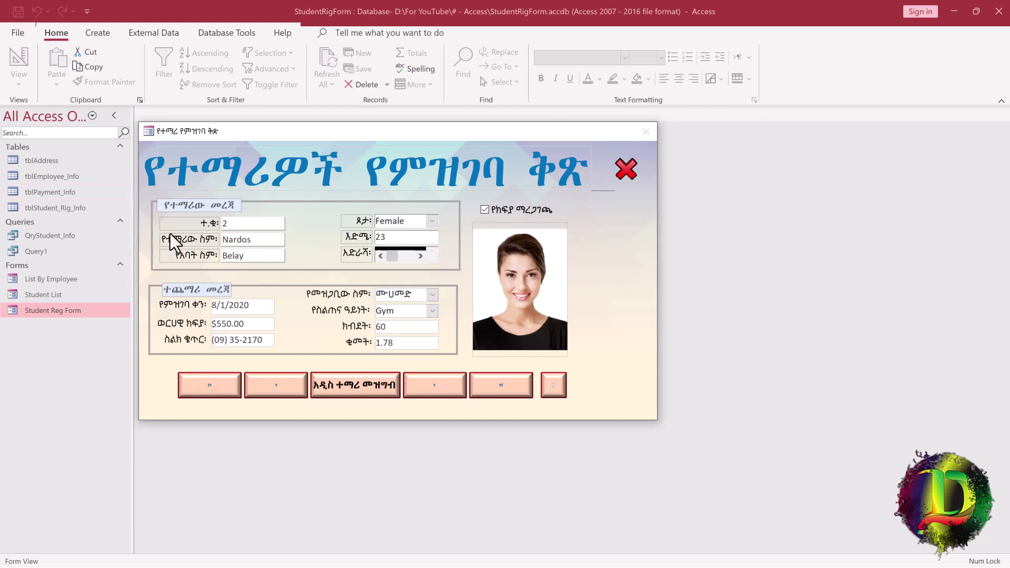
Step: Open the Student List form to examine its student records, and close it again
double_click(45, 279)
scroll(296, 345, down, 5)
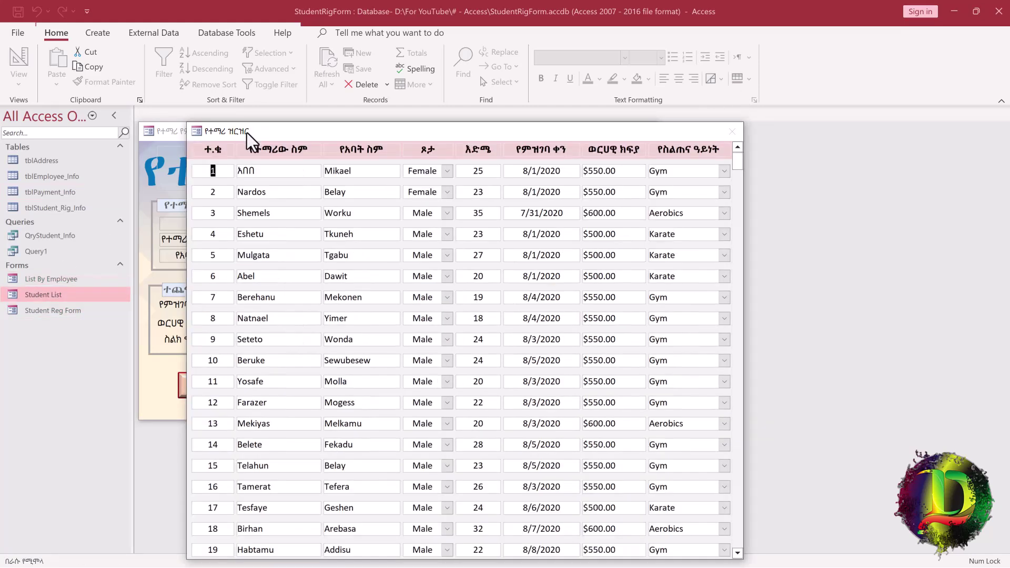
right_click(247, 132)
click(200, 157)
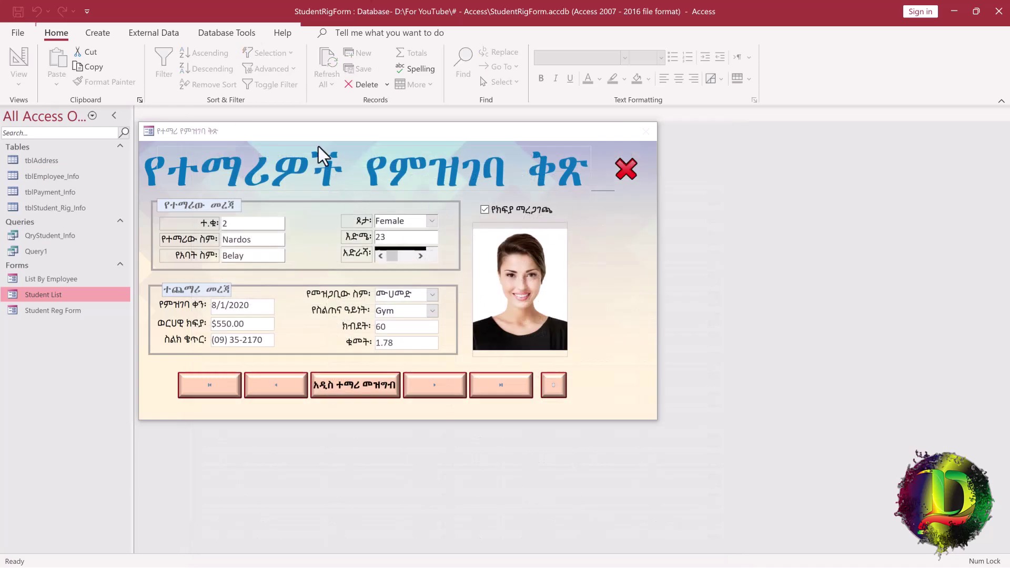
Step: Return Student Reg Form to Design View and draw a command button about 1.17" by 0.38" at the end of the button row
right_click(175, 131)
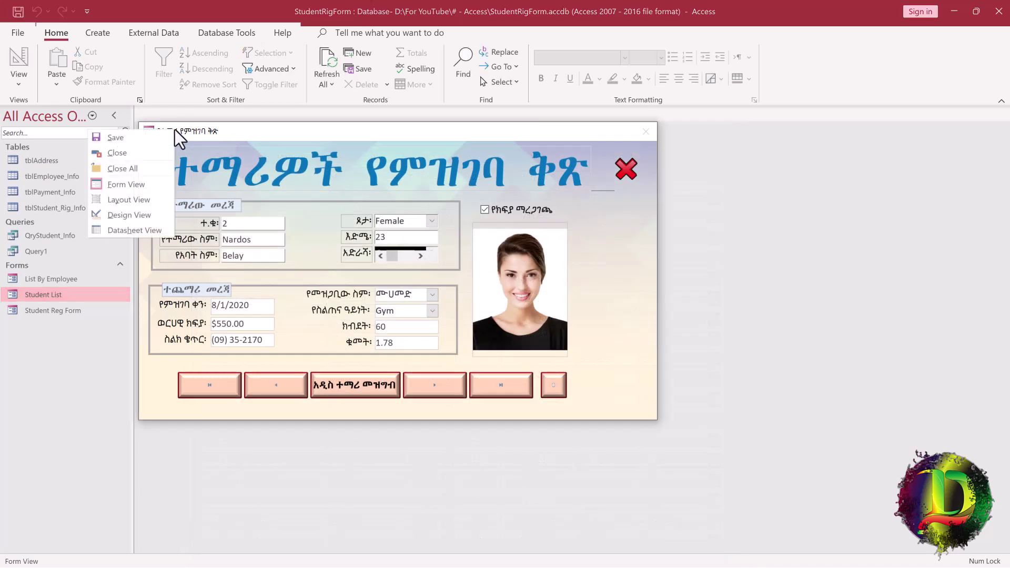
click(128, 215)
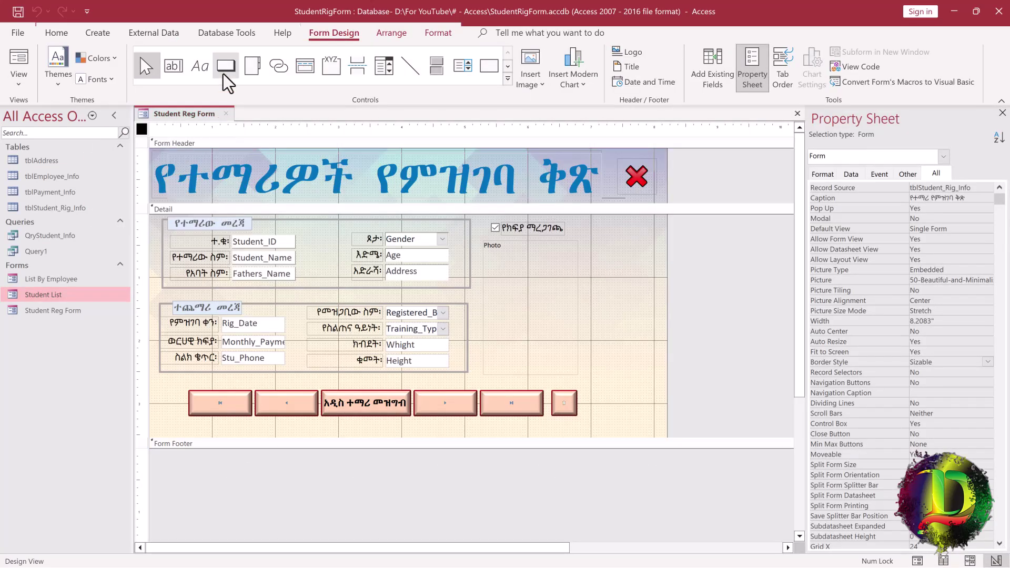
click(223, 73)
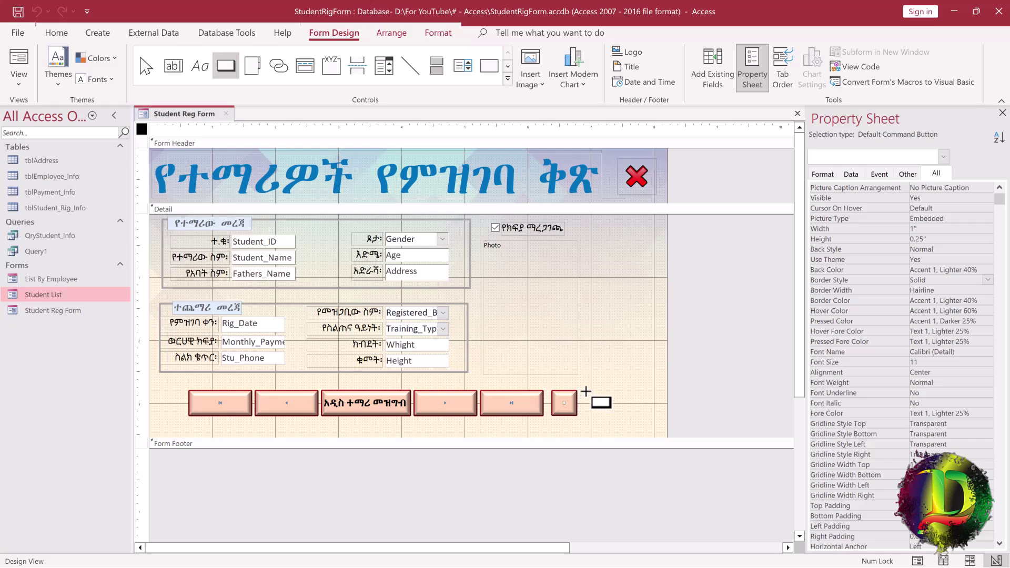
drag(587, 390, 659, 415)
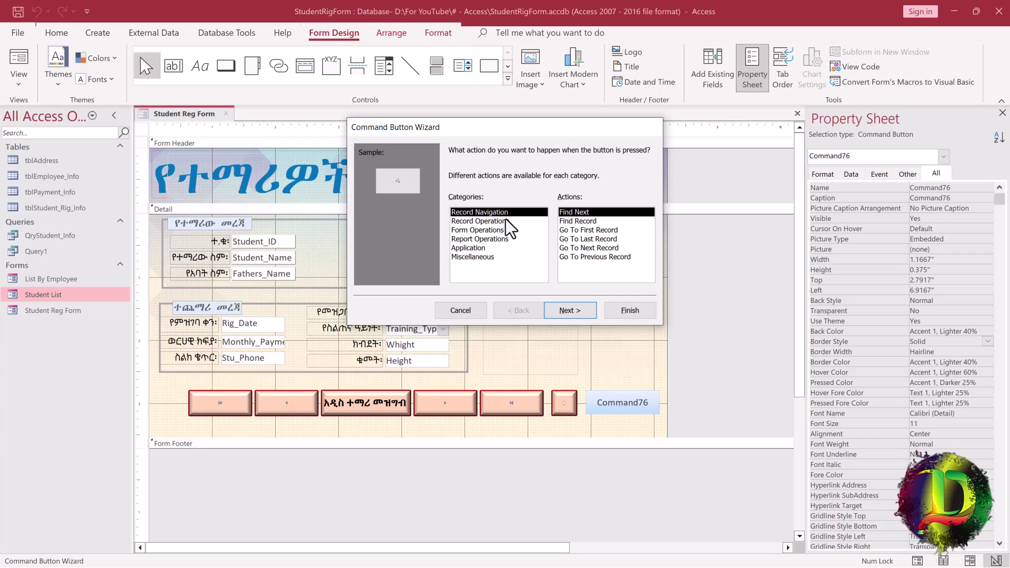
Step: Configure the new button with the Form Operations action Open Form, targeting Student List and showing all the records
click(500, 231)
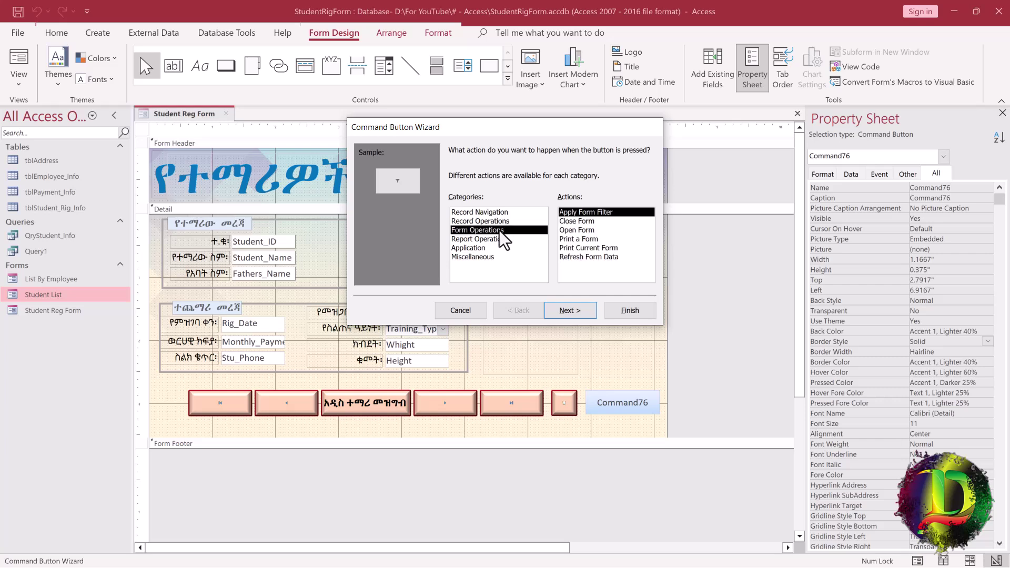
click(593, 230)
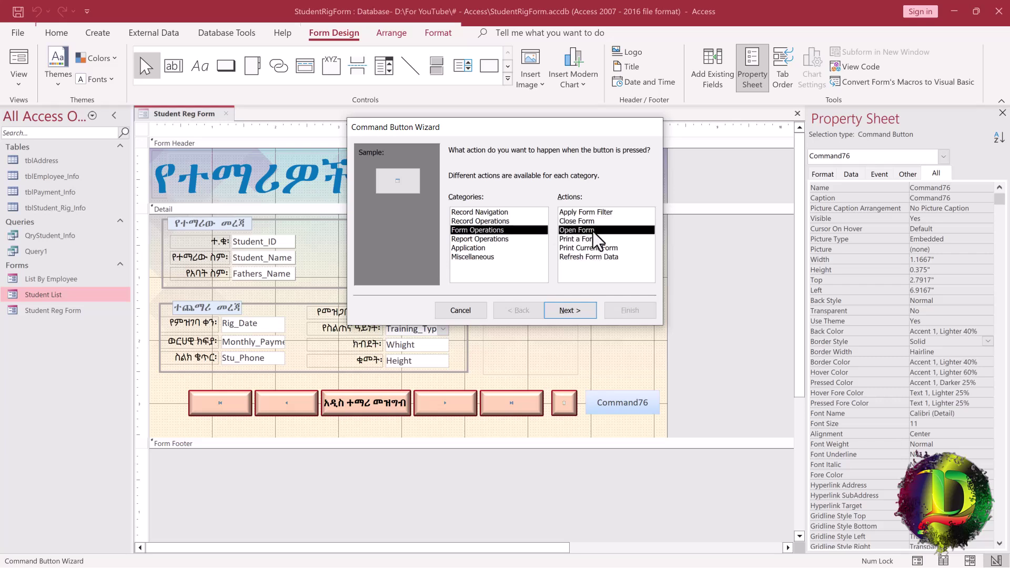
click(577, 315)
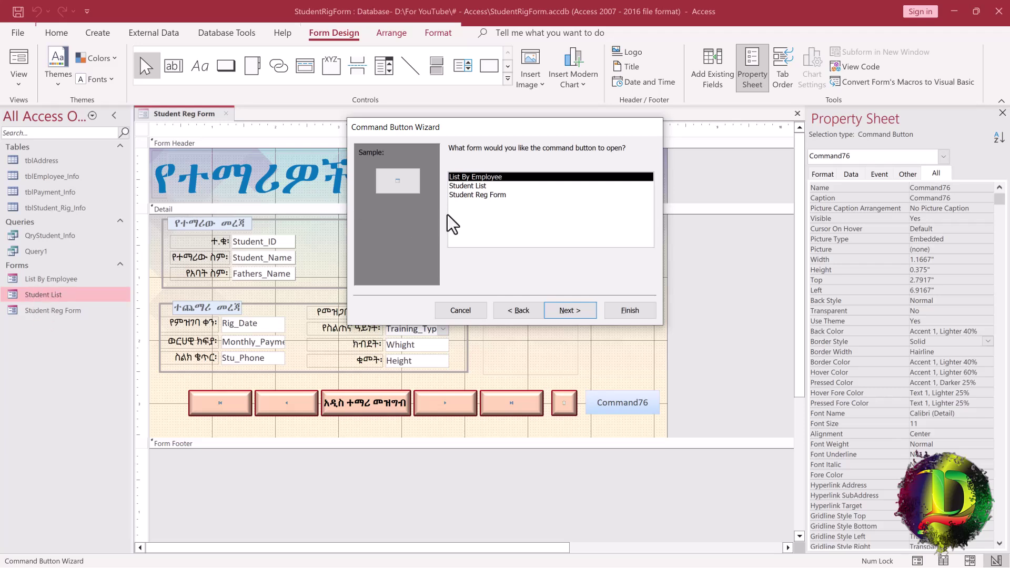
click(472, 190)
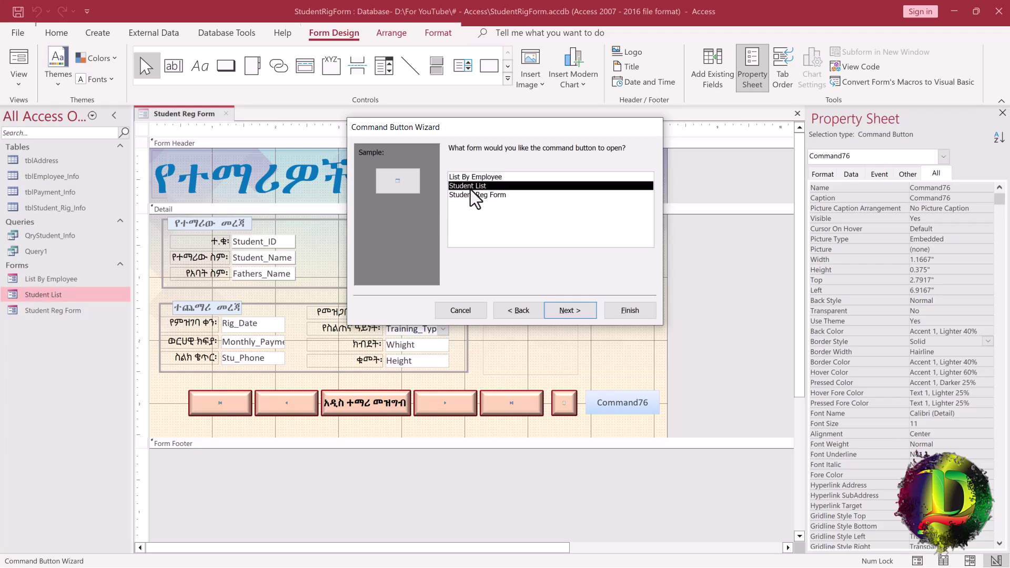
click(584, 315)
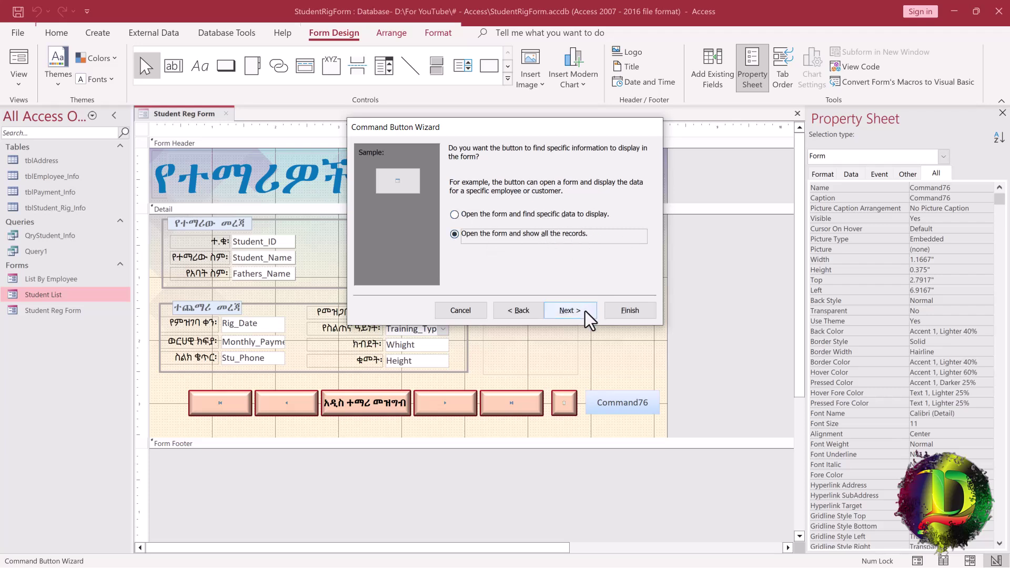
click(566, 311)
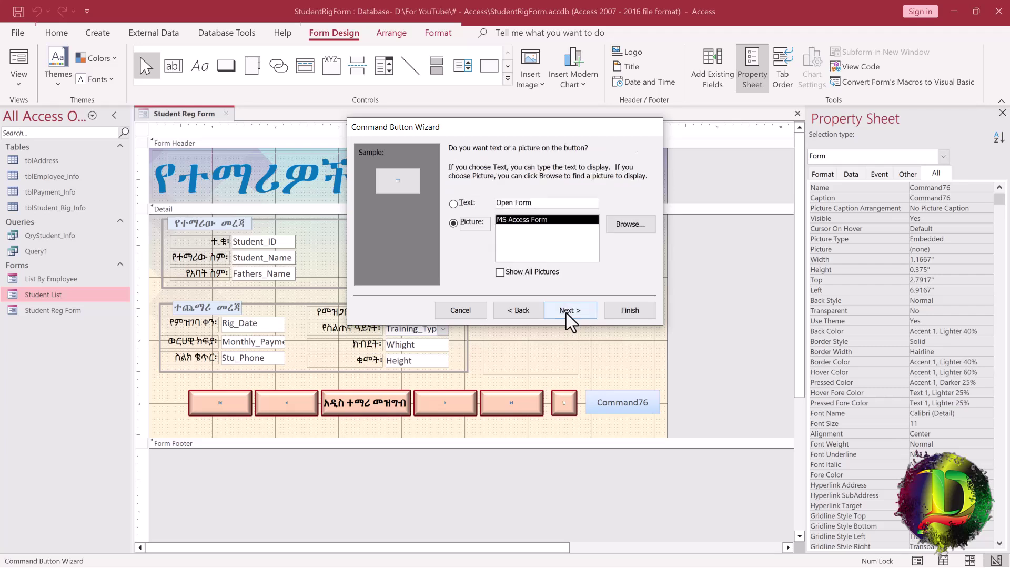
Step: Finish the button with the text የተማሪዎች ዝርዝር instead of a picture, and move it down to 2.875" from the top of the section
click(454, 204)
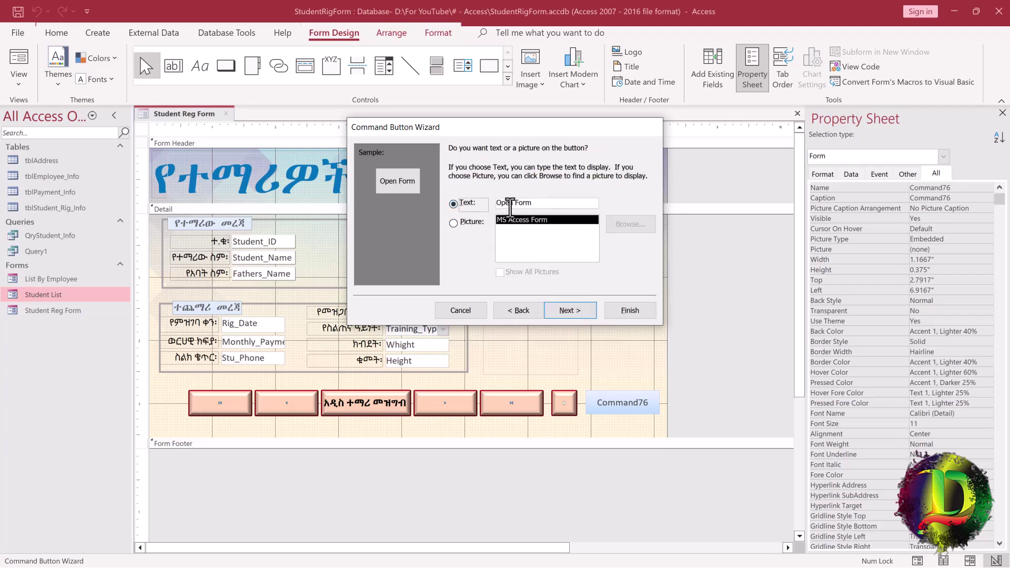
double_click(547, 203)
text(የተማሪዎች ዝርዝር)
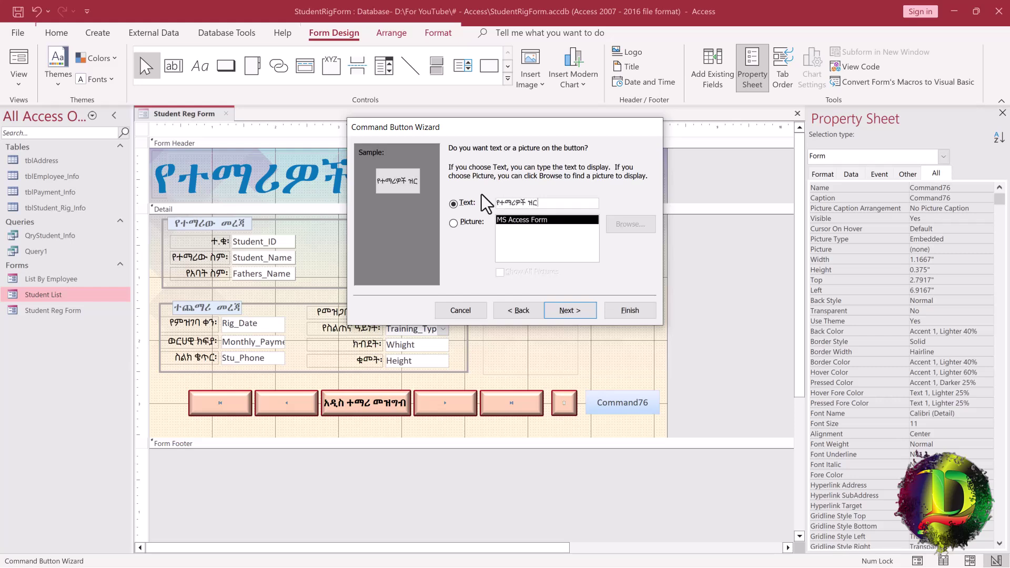
click(582, 311)
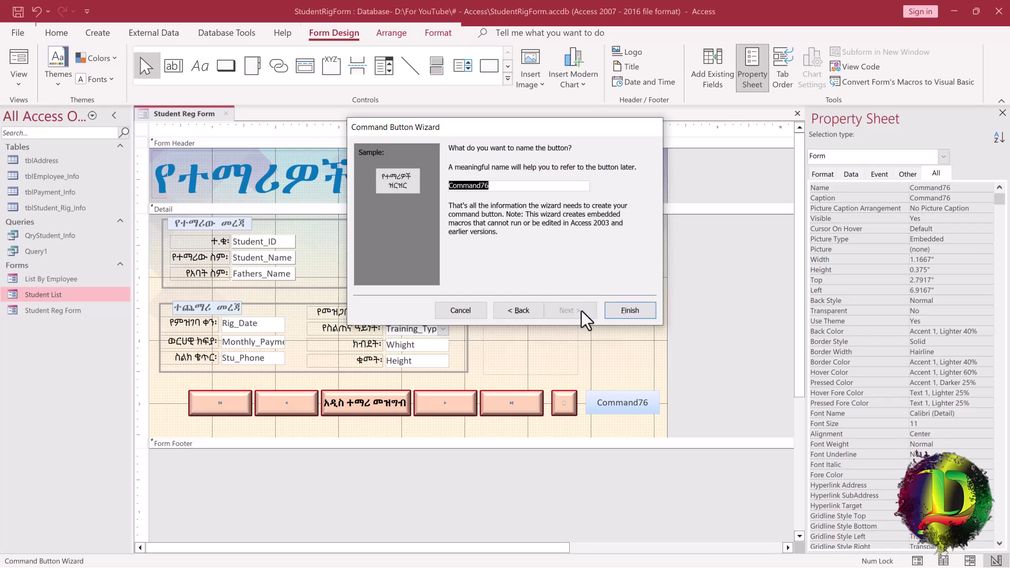
click(617, 311)
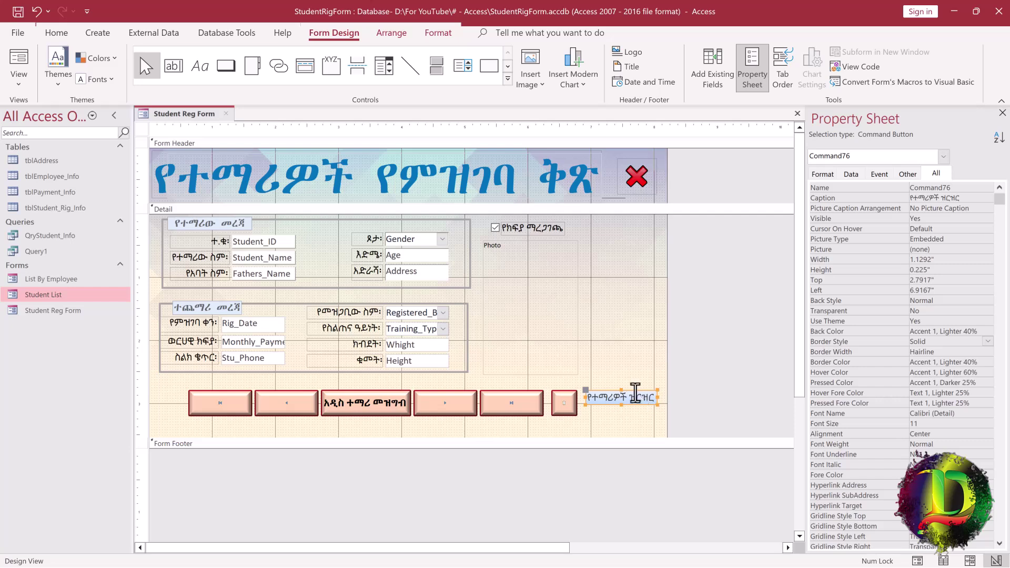
drag(636, 392, 636, 398)
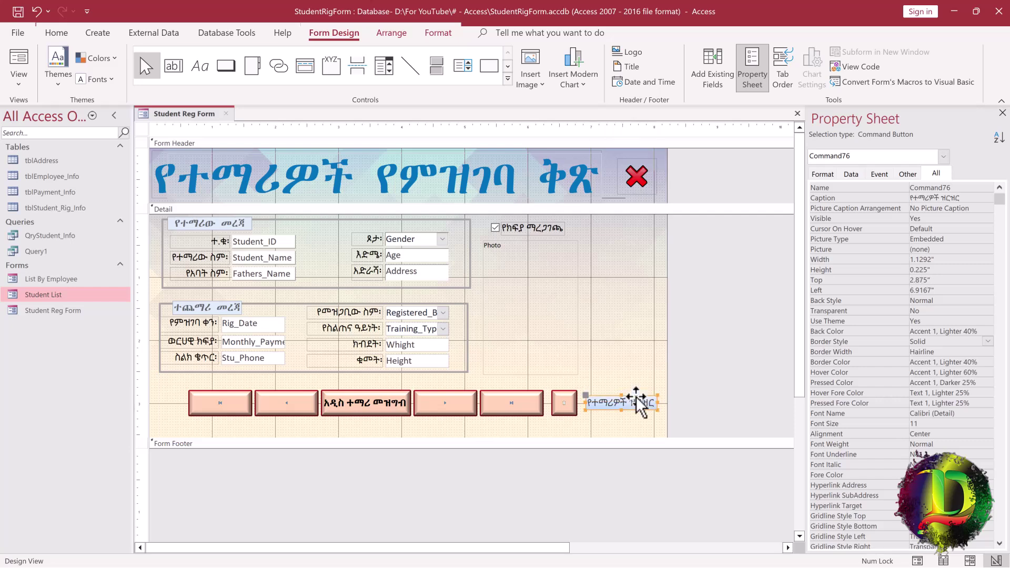
Step: Save Student Reg Form and test the የተማሪዎች ዝርዝር button in Form View
right_click(169, 115)
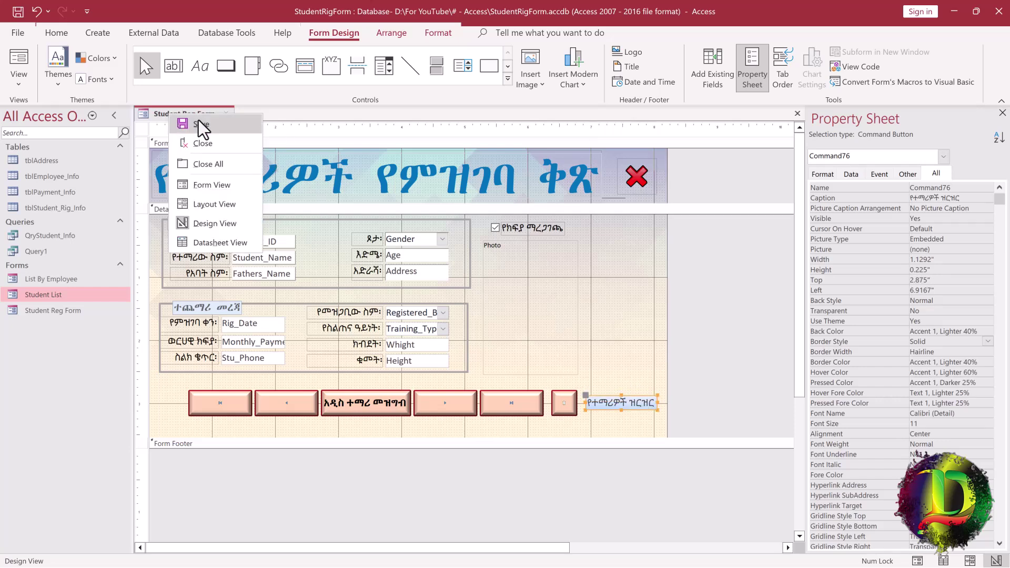
click(198, 121)
right_click(182, 115)
click(220, 183)
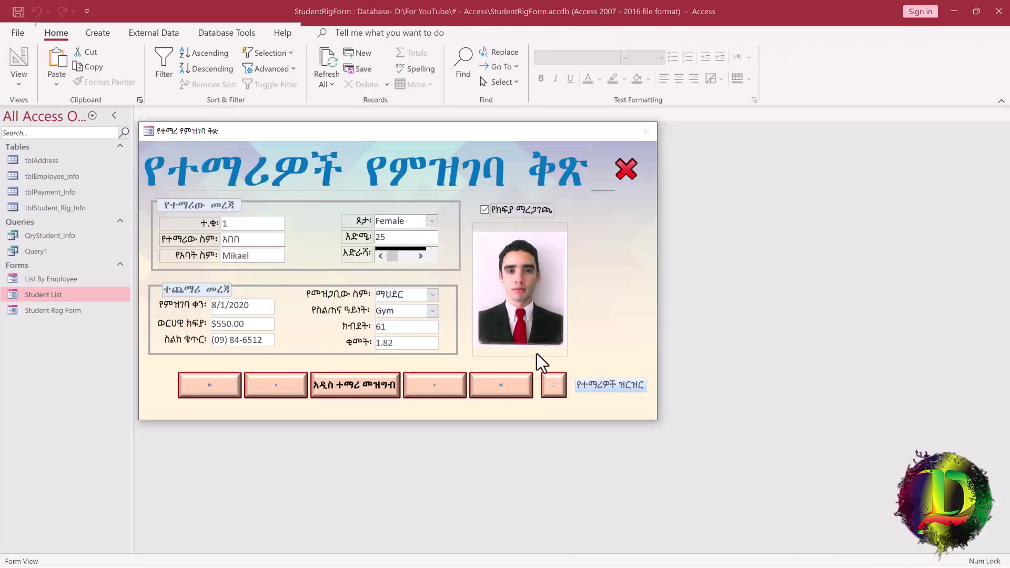
click(611, 387)
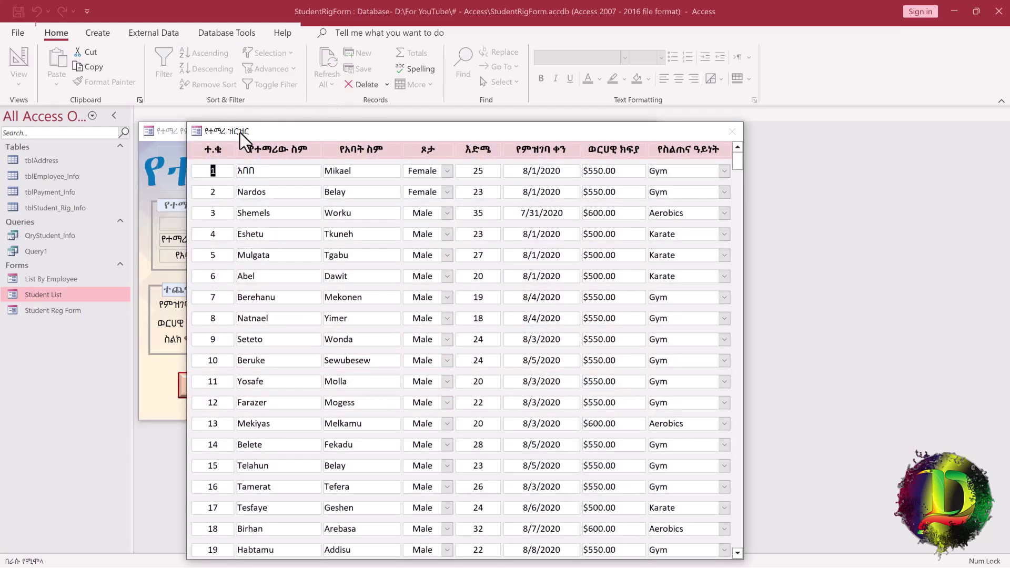
Step: Move the Student List window up, close it, and reopen it with the registration form's የተማሪዎች ዝርዝር button
drag(240, 132, 223, 59)
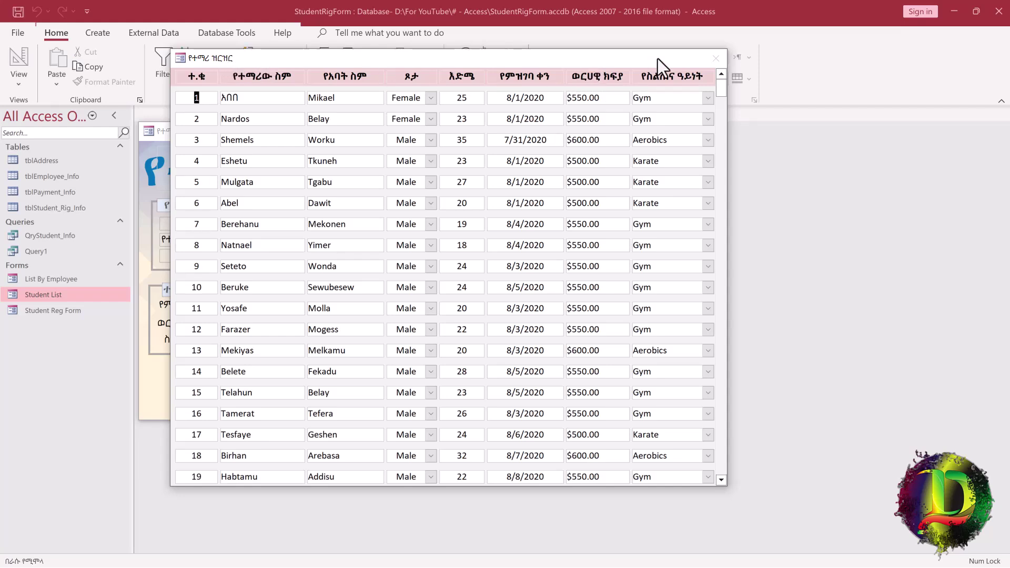
right_click(202, 55)
click(144, 79)
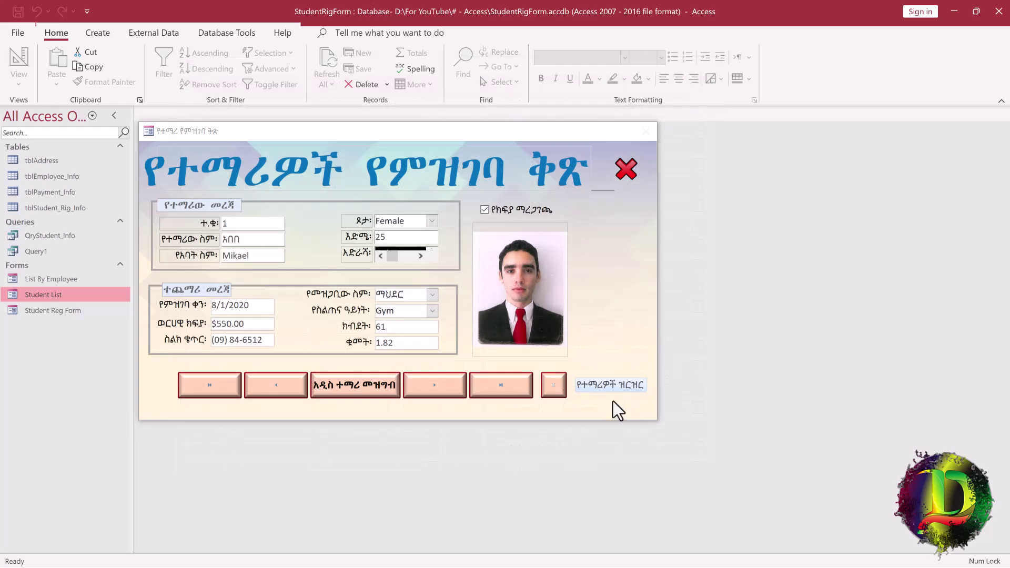
click(611, 386)
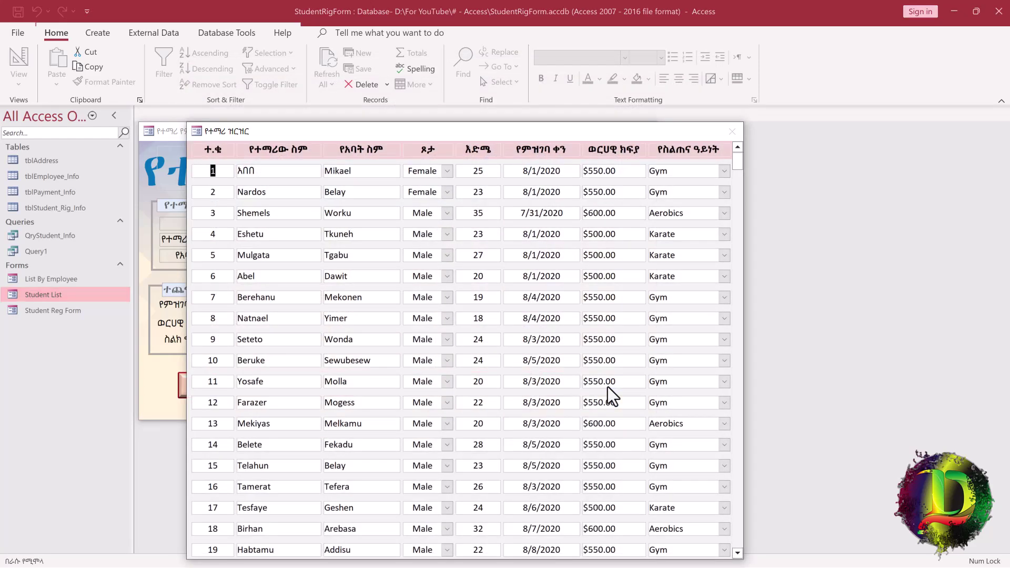